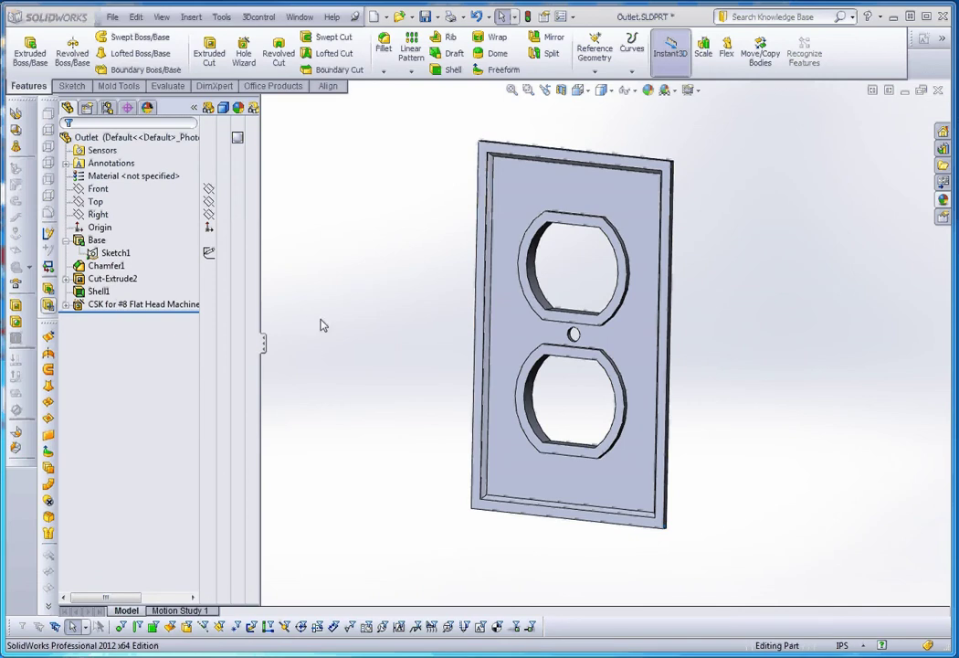
# Edit Shell1 to a 0.0625 in wall thickness and rebuild the part.
pyautogui.rightClick(99, 290)
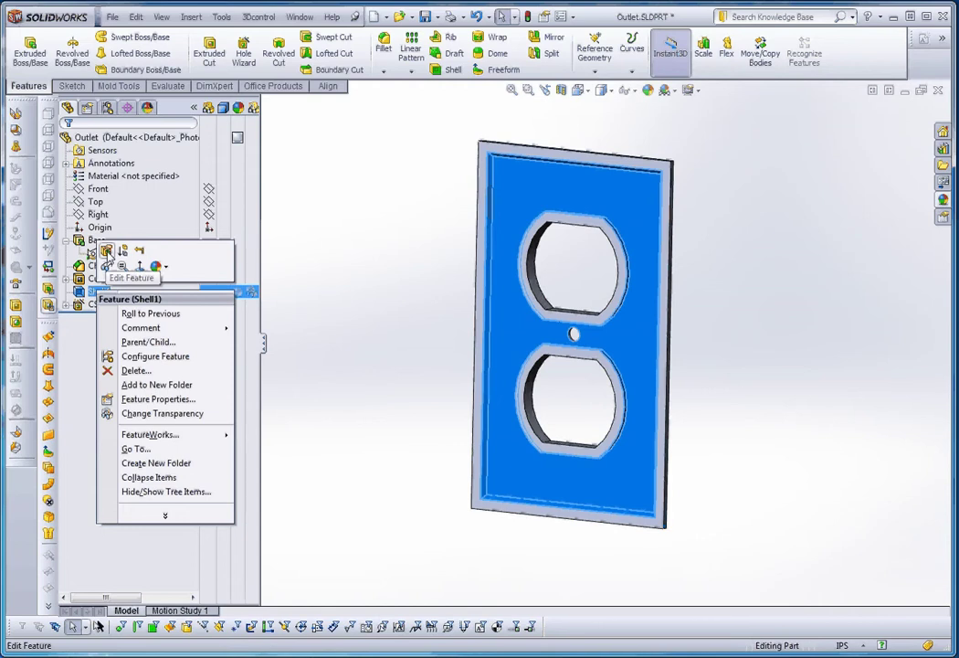
pyautogui.click(96, 256)
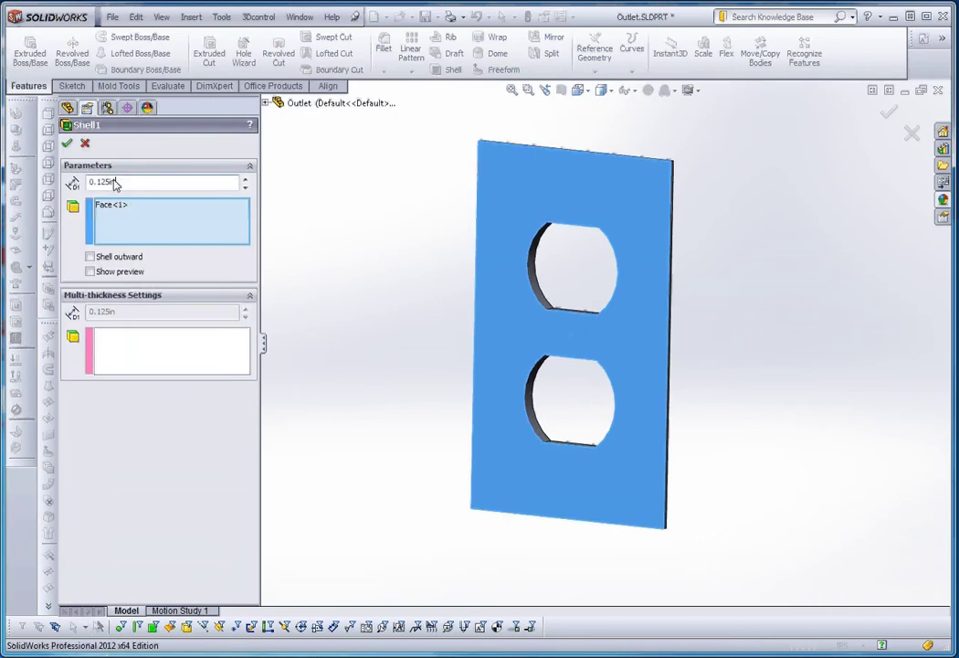
pyautogui.write('.0625')
pyautogui.press('Tab')
pyautogui.click(67, 144)
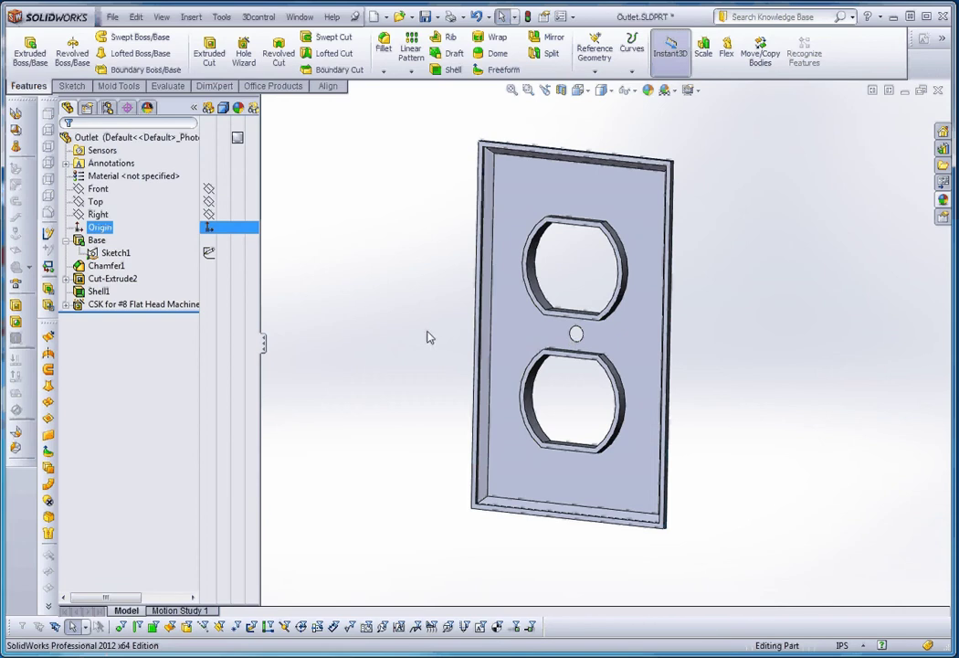
# Move Chamfer1 below Cut-Extrude2 in the FeatureManager tree.
pyautogui.click(110, 266)
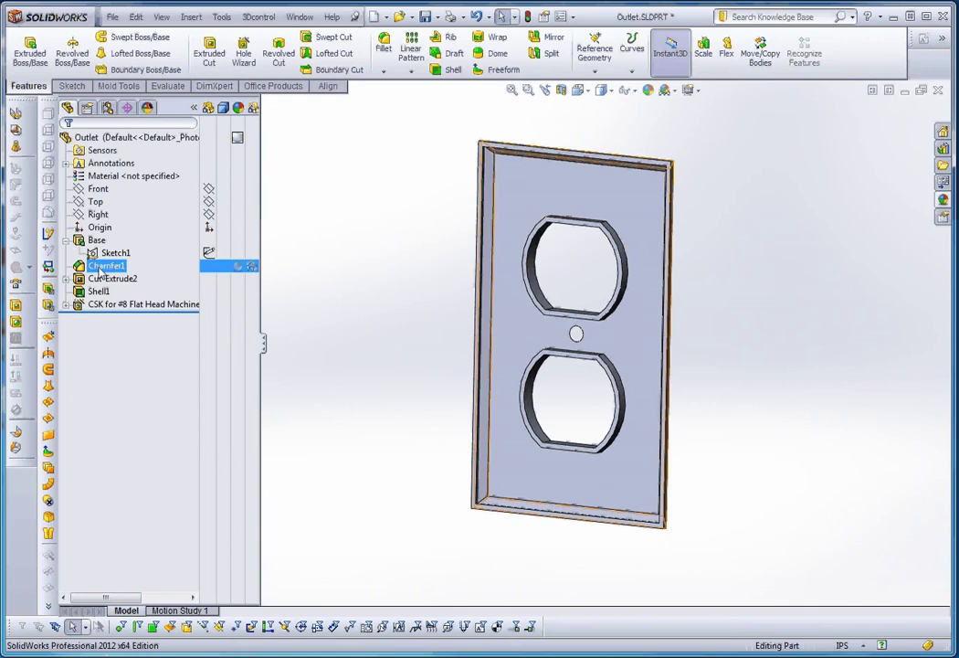
pyautogui.keyDown('ctrl'); pyautogui.click(128, 279); pyautogui.keyUp('ctrl')
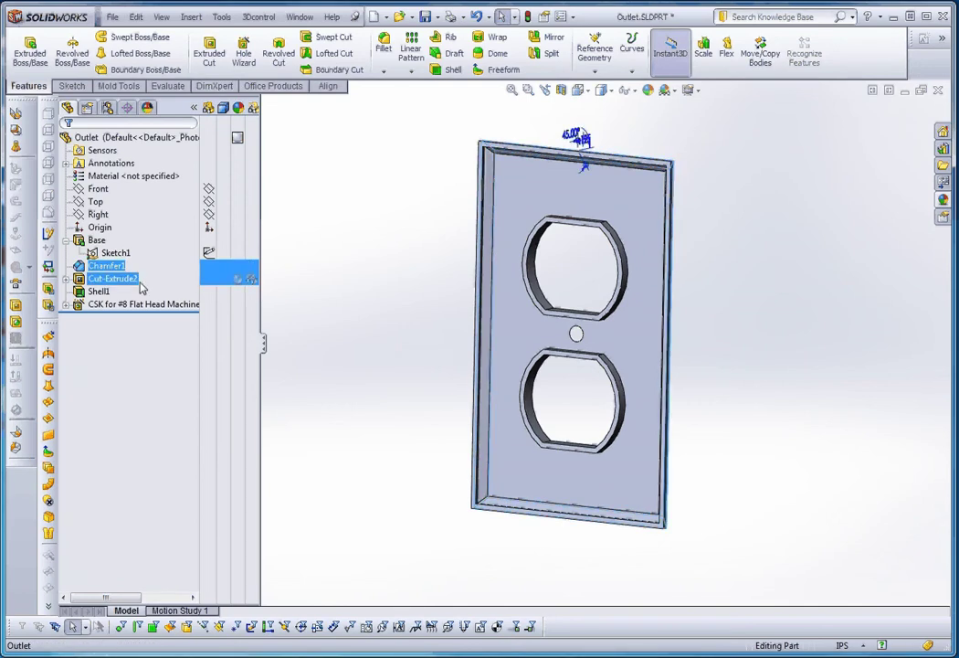
pyautogui.moveTo(219, 299); pyautogui.dragTo(219, 291)
pyautogui.moveTo(354, 332); pyautogui.dragTo(603, 376, button='middle')
pyautogui.click(431, 328)
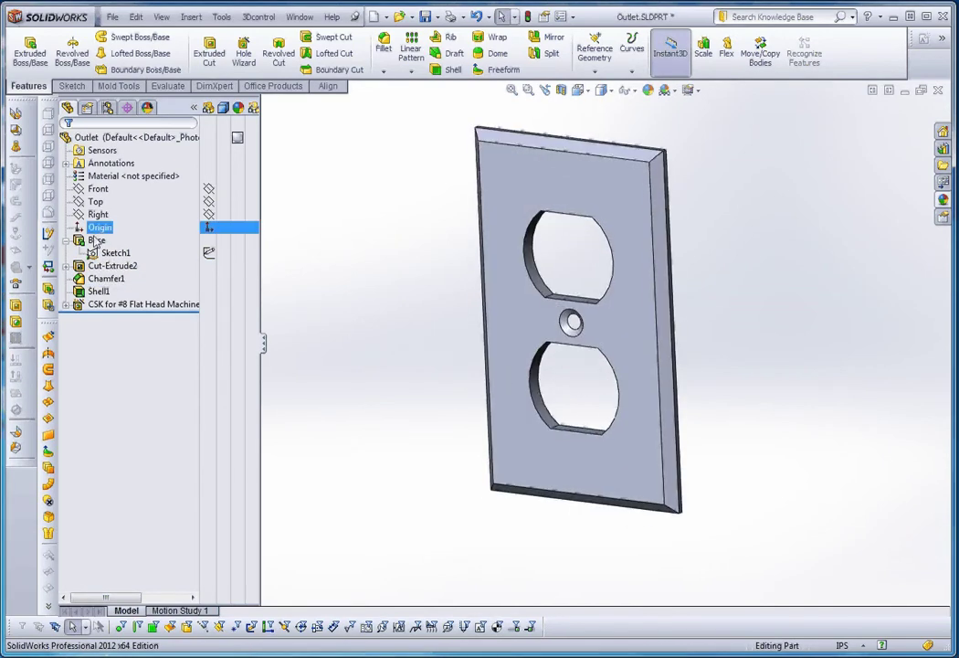
# Rename Cut-Extrude2 to 'Outlet Holes', fixing the typo in the name.
pyautogui.click(108, 266)
pyautogui.click(107, 267)
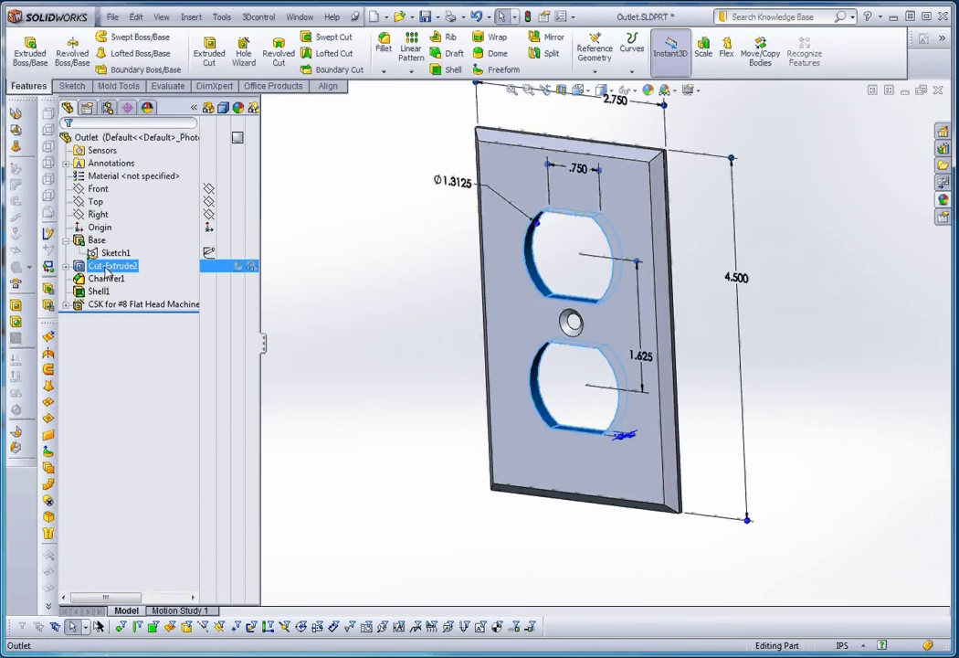
pyautogui.click(108, 267)
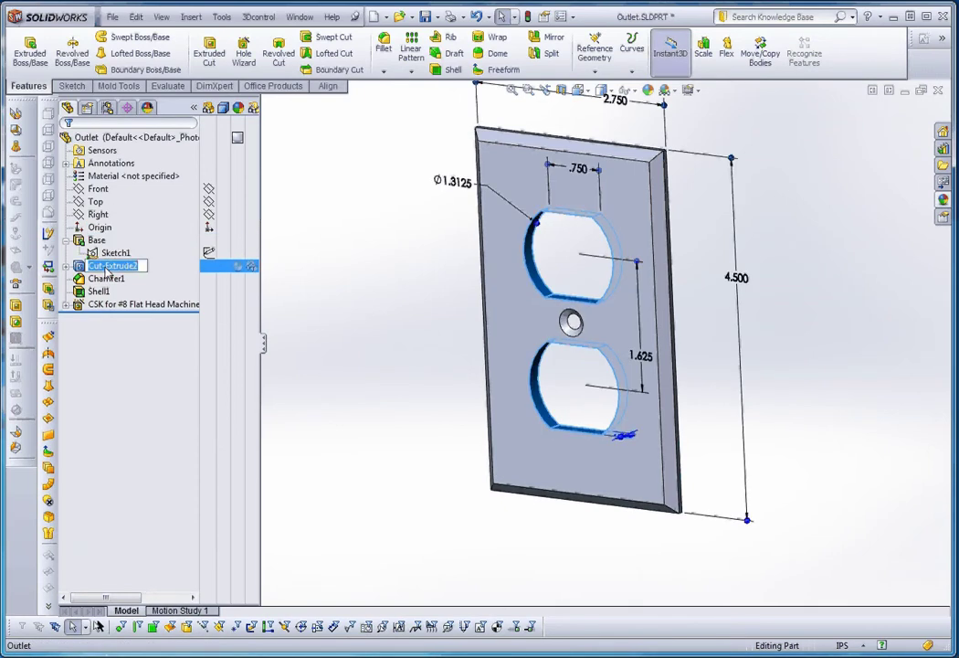
pyautogui.write('Ouotlet')
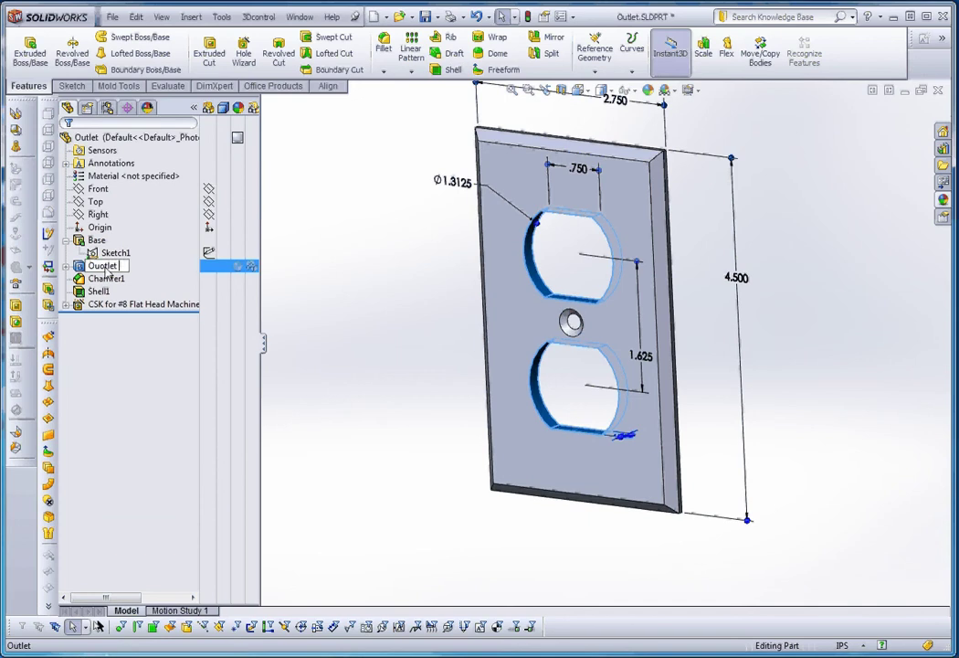
pyautogui.write(' Holes')
pyautogui.click(285, 329)
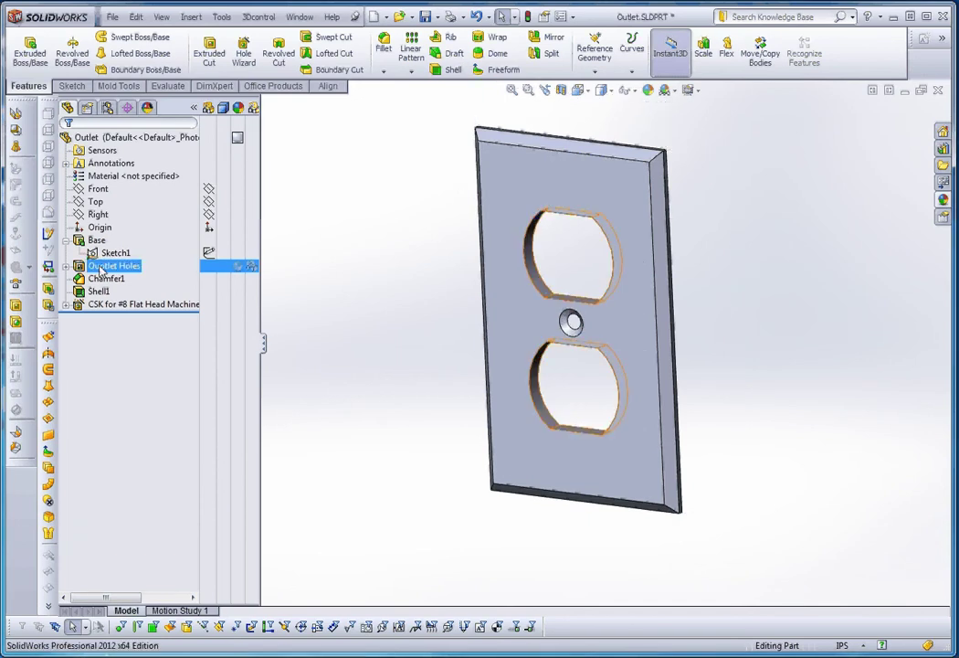
pyautogui.click(97, 268)
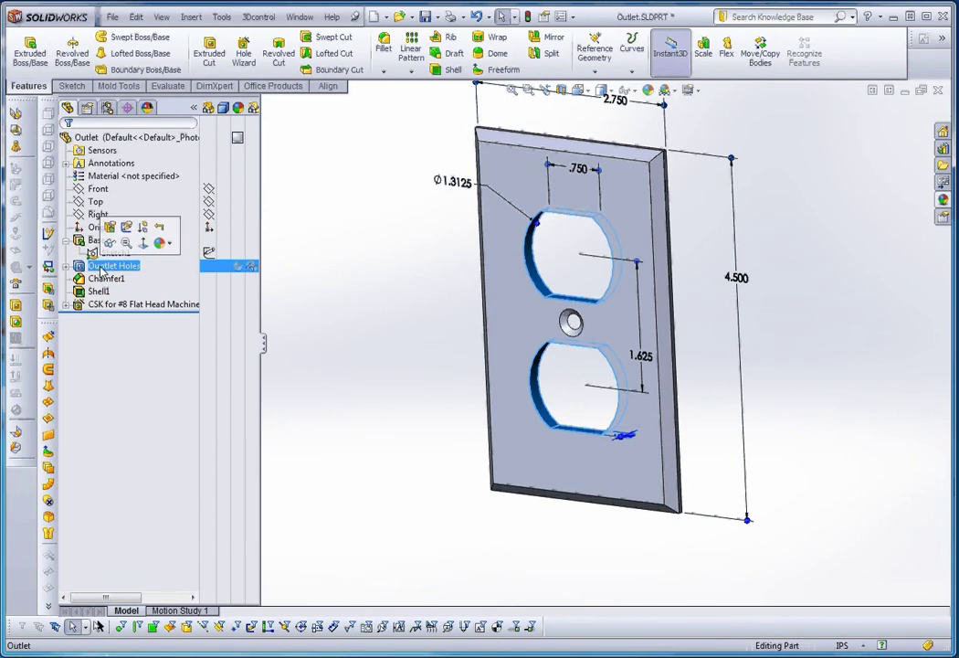
pyautogui.click(113, 265)
pyautogui.press('BackSpace')
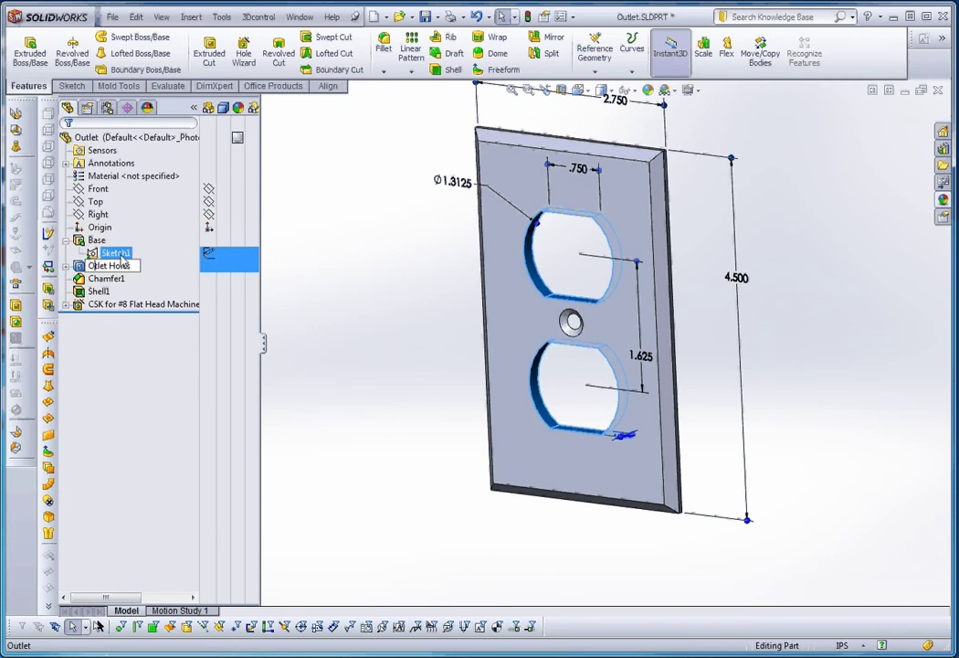
pyautogui.click(219, 309)
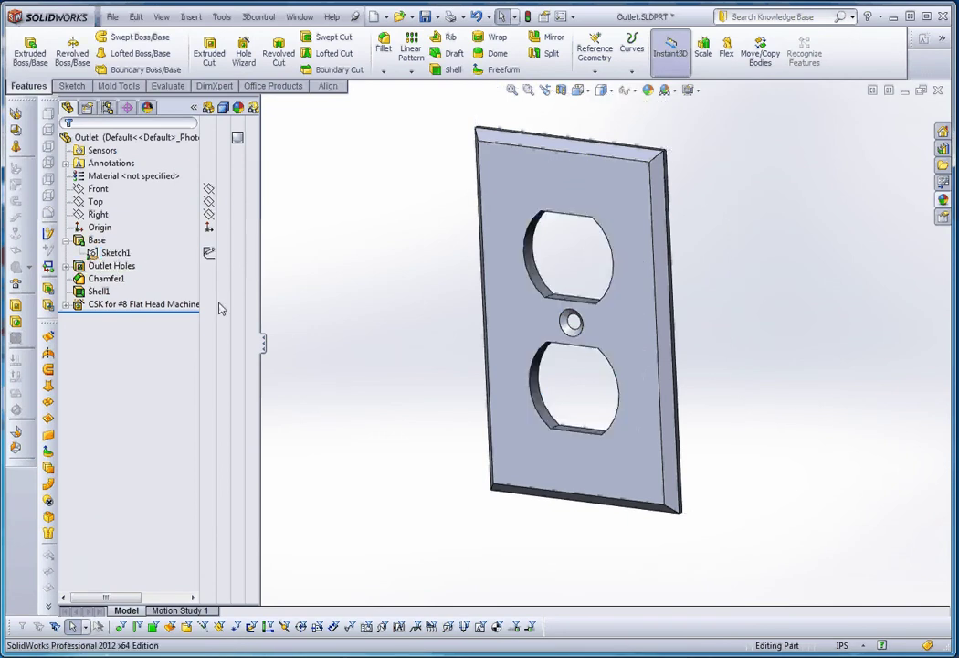
# Move Chamfer1 above Outlet Holes, right after the base feature.
pyautogui.click(105, 279)
pyautogui.click(105, 280)
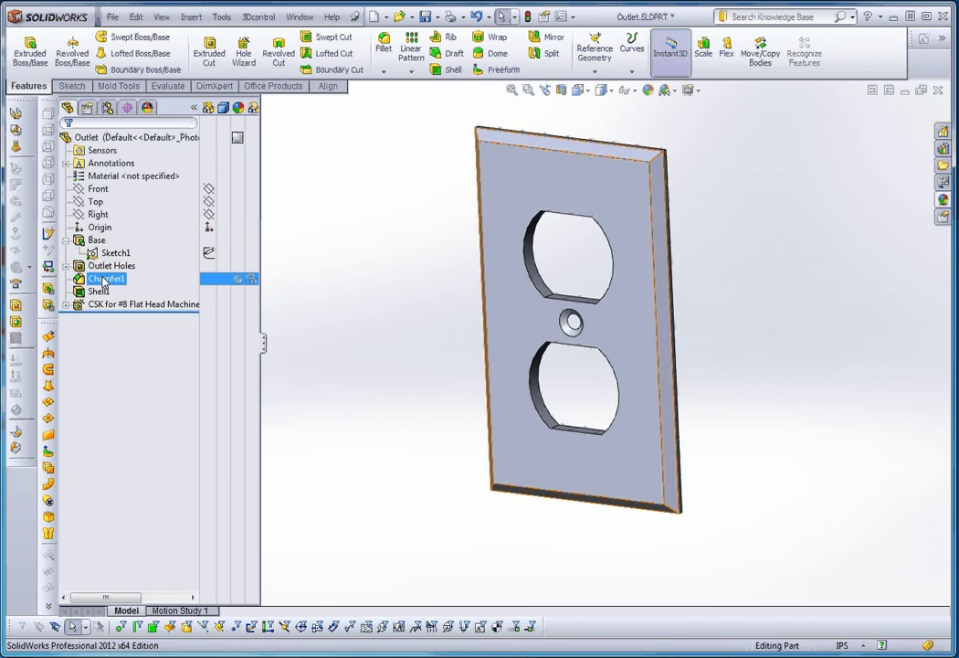
pyautogui.click(163, 303)
pyautogui.click(125, 279)
pyautogui.click(99, 291)
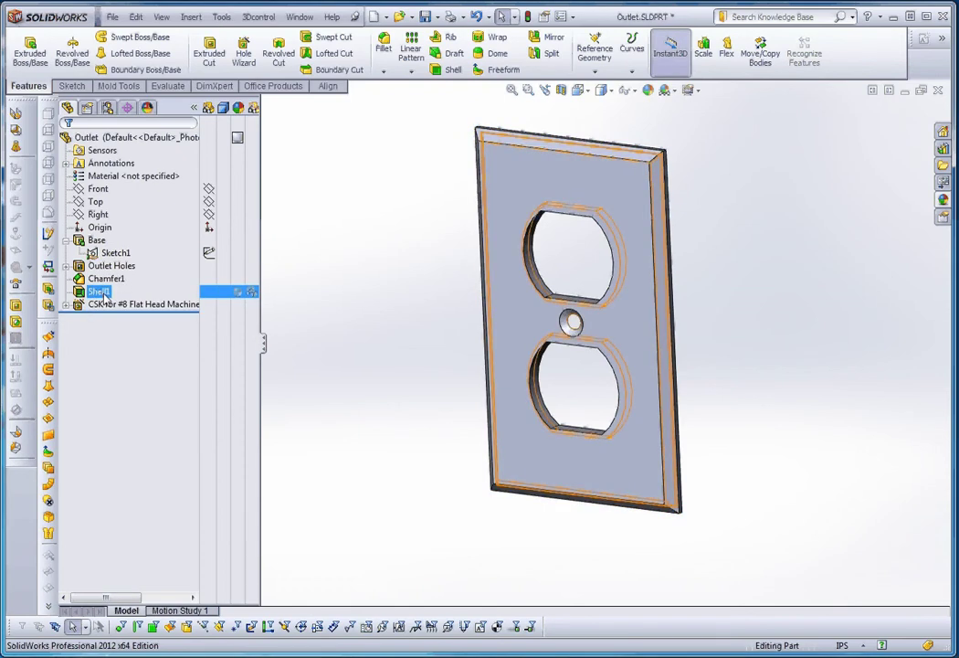
pyautogui.click(145, 329)
pyautogui.click(106, 279)
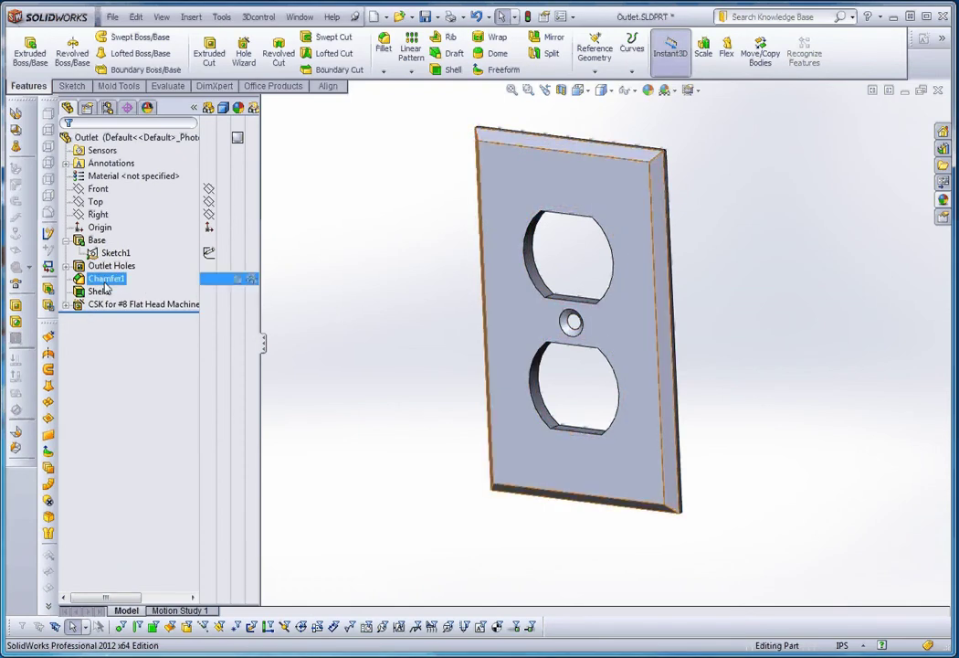
pyautogui.keyDown('ctrl'); pyautogui.click(145, 266); pyautogui.keyUp('ctrl')
pyautogui.moveTo(145, 266)
pyautogui.mouseDown()
pyautogui.moveTo(128, 249)
pyautogui.moveTo(197, 269)
pyautogui.mouseUp()
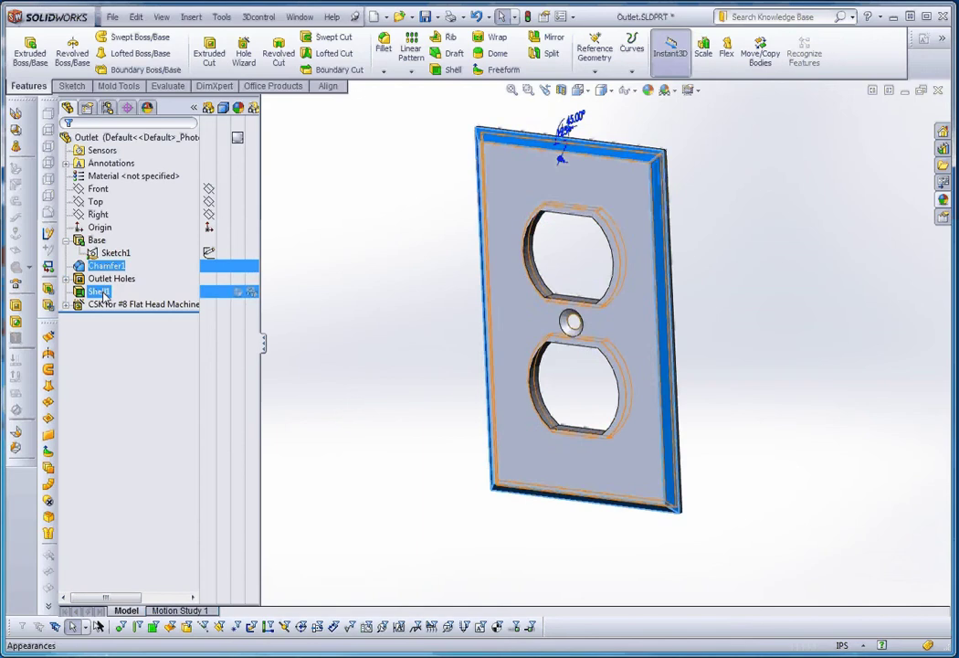
pyautogui.hotkey('shift', 'Left')
pyautogui.hotkey('shift', 'Left')
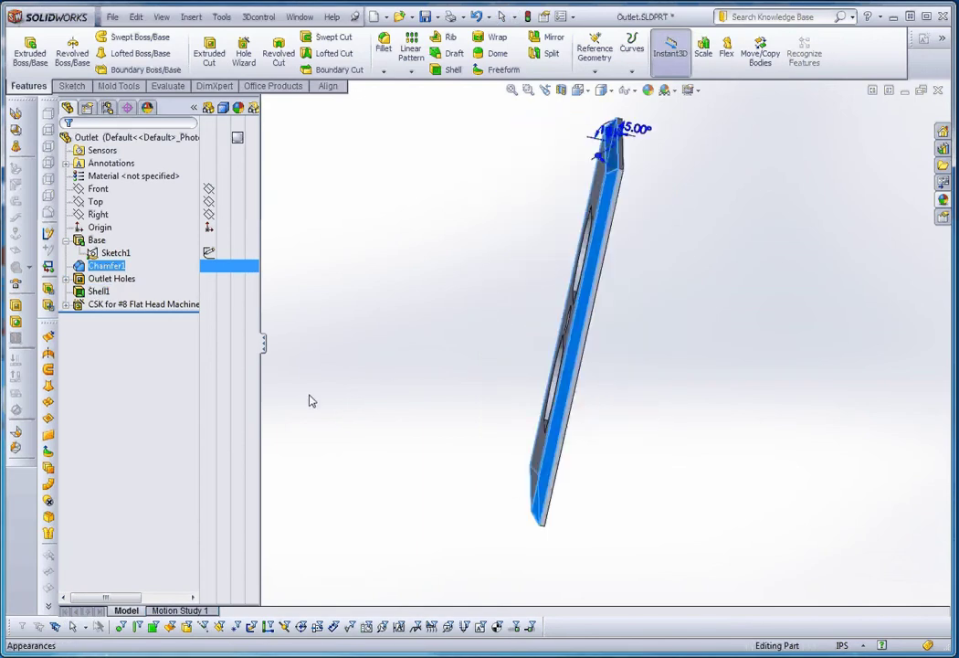
pyautogui.click(382, 387)
# Move Shell1 above Outlet Holes and check the rebuilt plate.
pyautogui.click(99, 291)
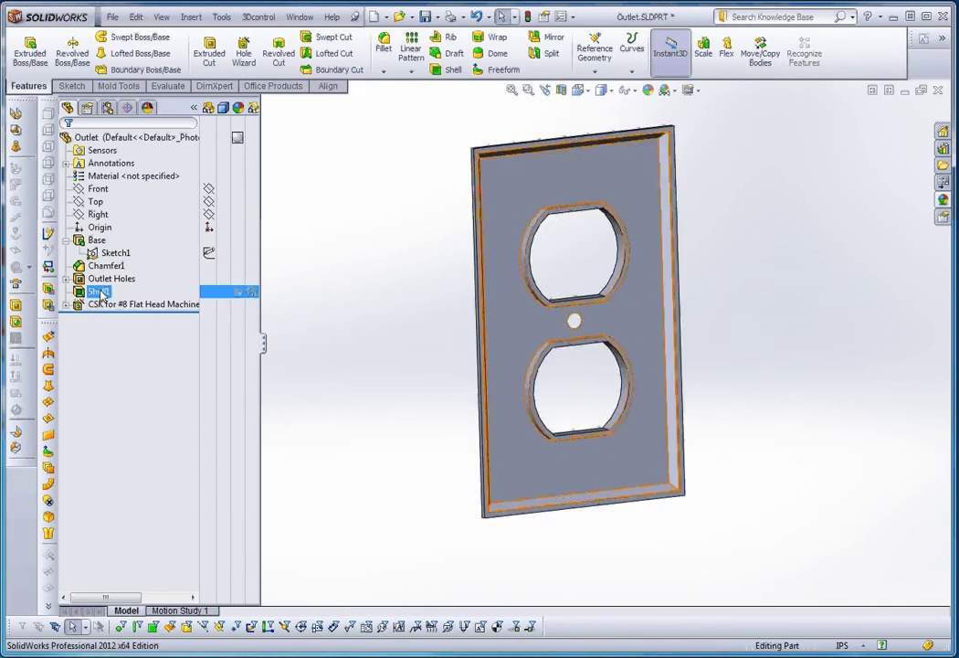
pyautogui.moveTo(99, 292); pyautogui.dragTo(98, 267)
pyautogui.click(301, 302)
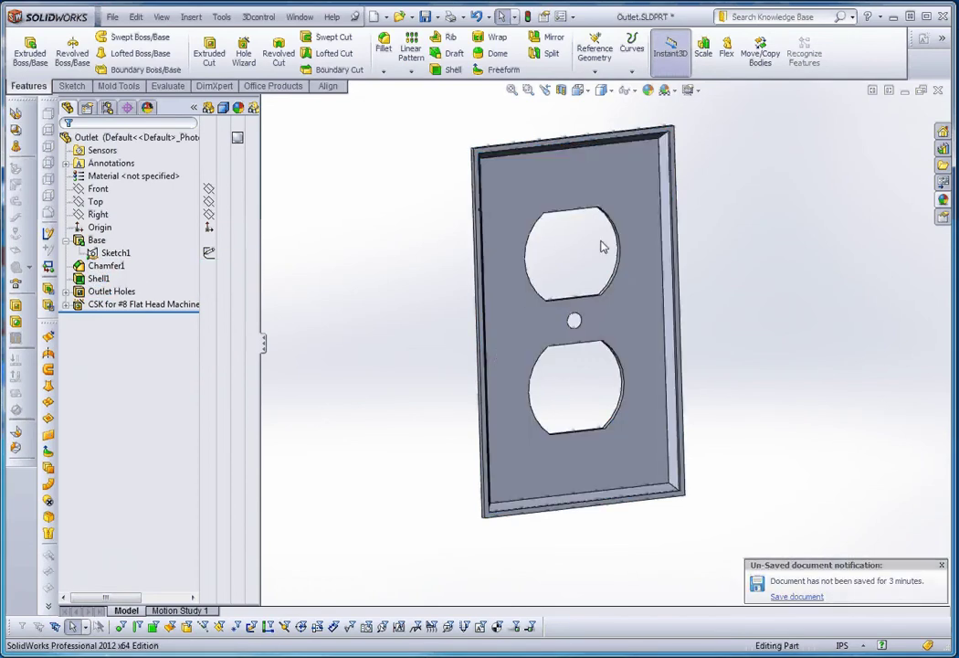
pyautogui.moveTo(728, 363); pyautogui.dragTo(743, 385, button='middle')
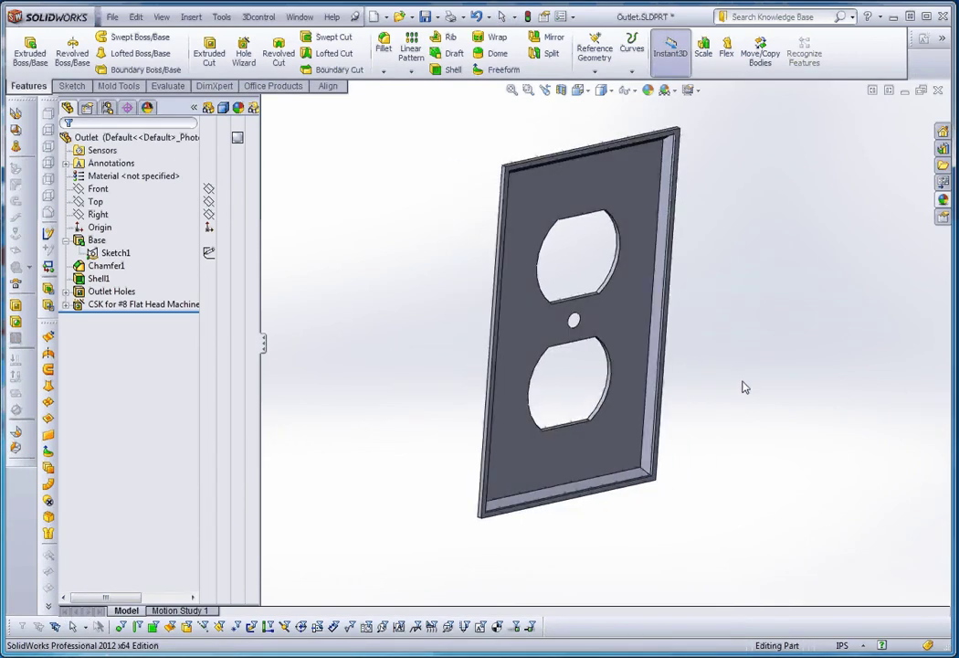
# Place Shell1 below the CSK for #8 Flat Head Machine feature and inspect the walls.
pyautogui.click(98, 279)
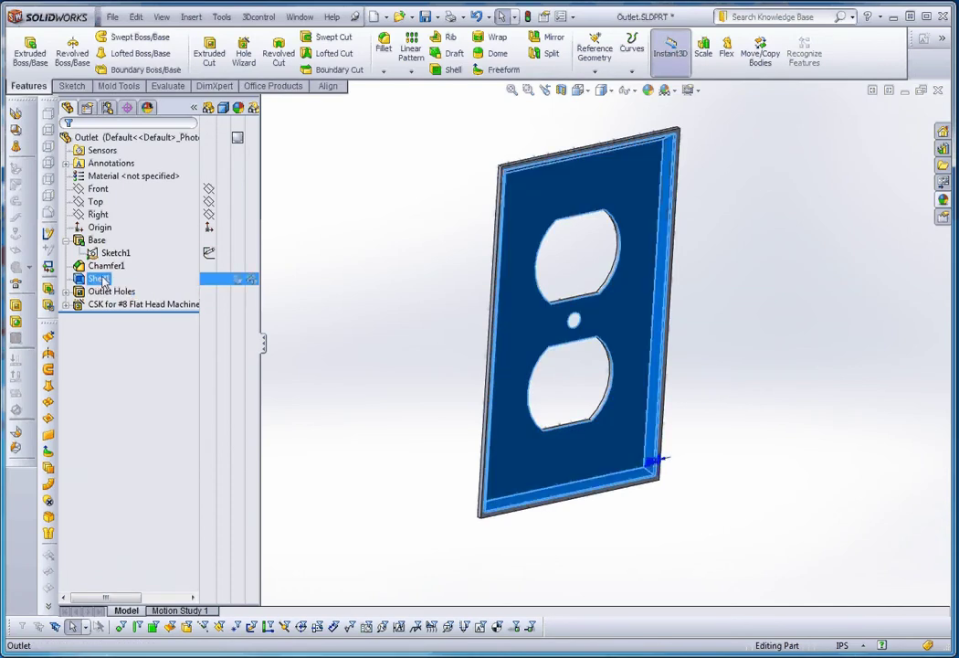
pyautogui.keyDown('ctrl'); pyautogui.click(151, 306); pyautogui.keyUp('ctrl')
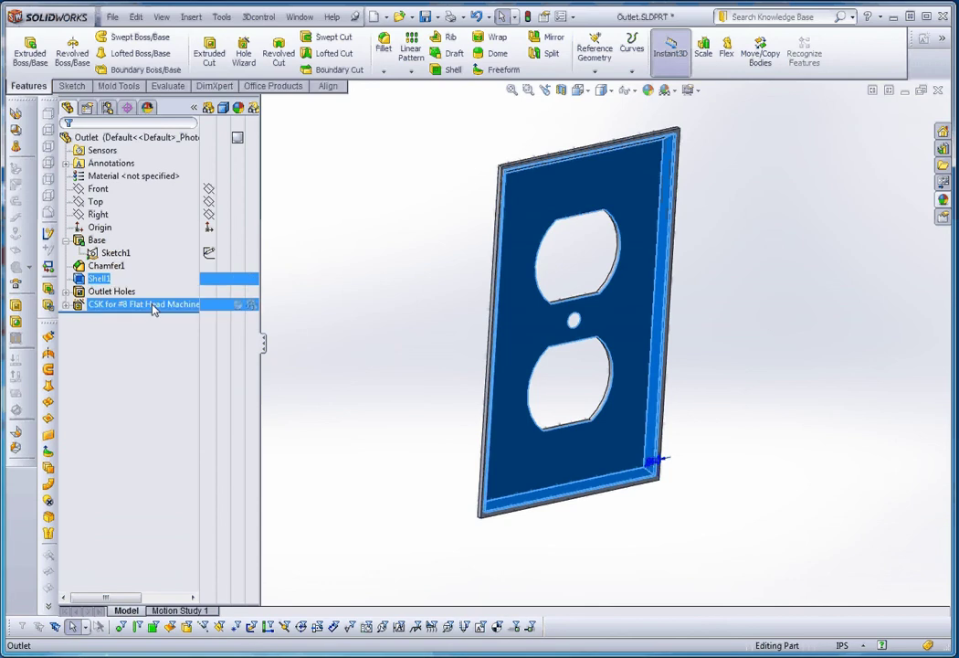
pyautogui.moveTo(152, 309); pyautogui.dragTo(193, 319)
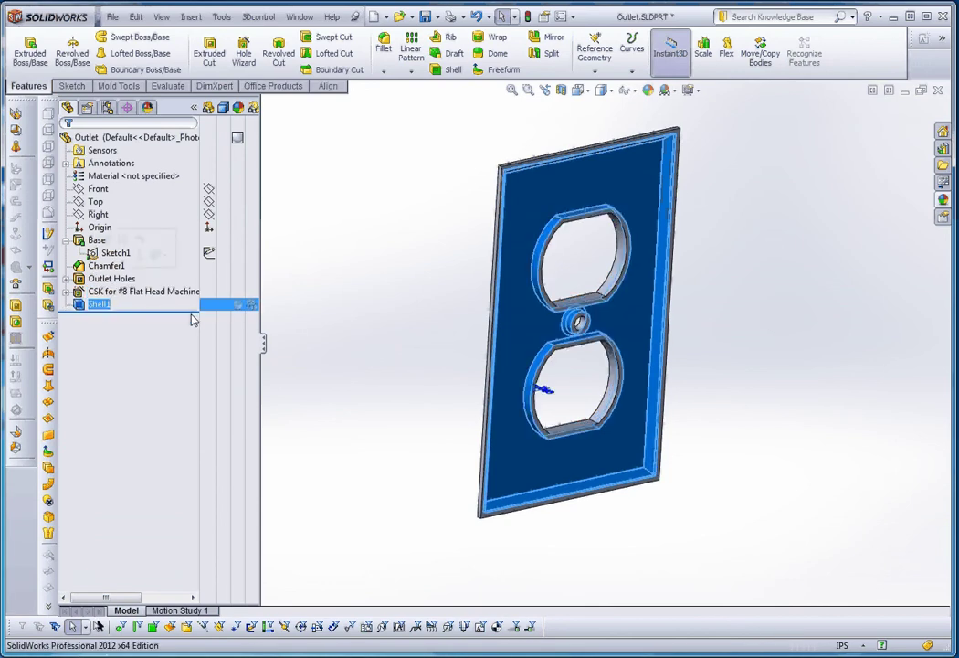
pyautogui.click(194, 320)
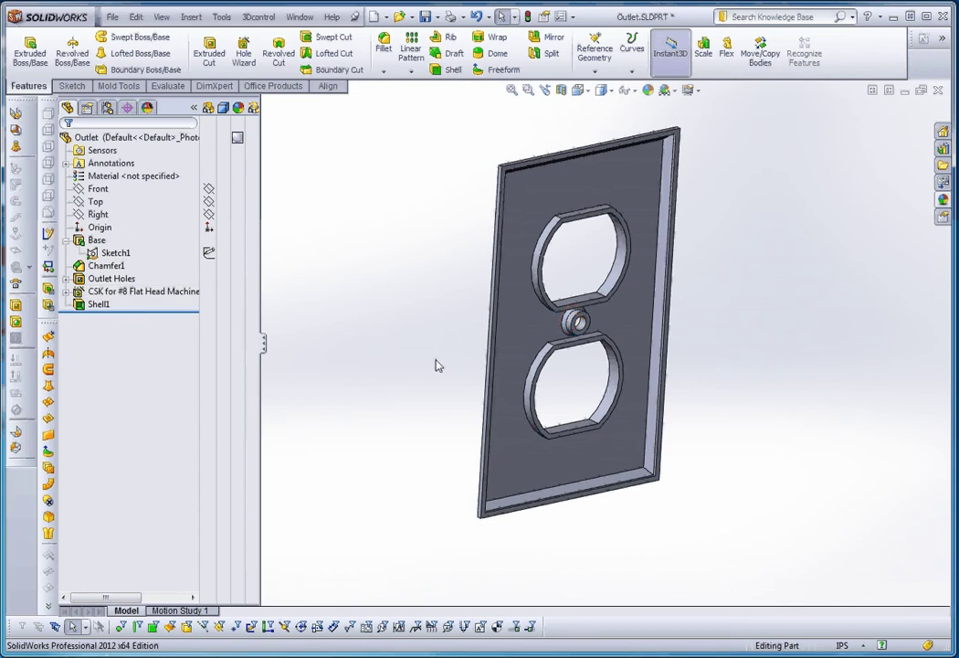
pyautogui.moveTo(437, 366)
pyautogui.mouseDown(button='middle')
pyautogui.moveTo(507, 353)
pyautogui.moveTo(462, 368)
pyautogui.moveTo(398, 348)
pyautogui.moveTo(441, 351)
pyautogui.mouseUp(button='middle')
pyautogui.scroll(-5, 574, 325)
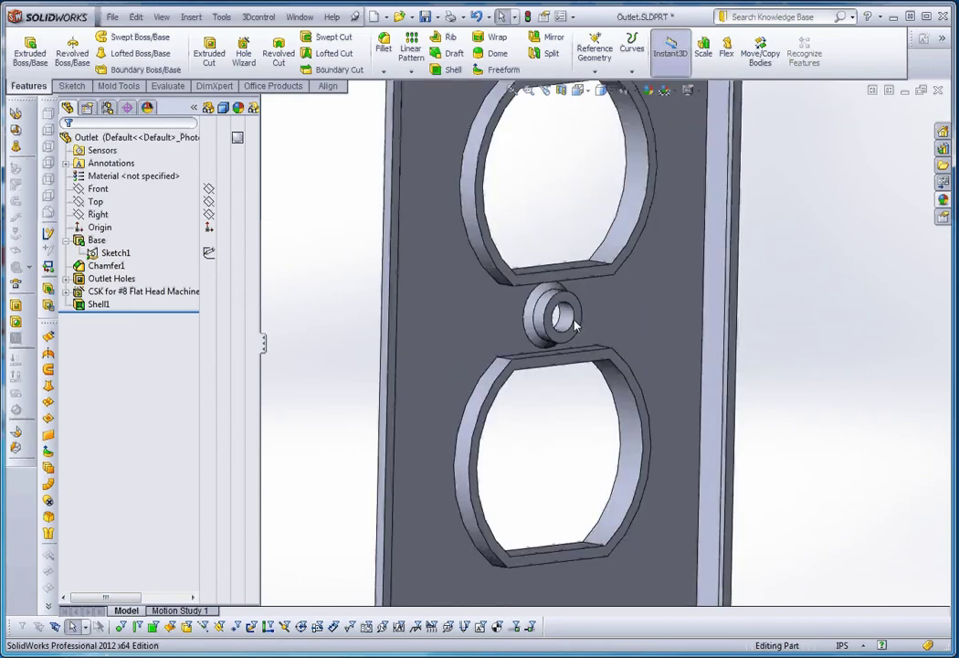
pyautogui.scroll(3, 575, 325)
pyautogui.scroll(3, 561, 400)
pyautogui.moveTo(561, 400); pyautogui.dragTo(594, 385, button='middle')
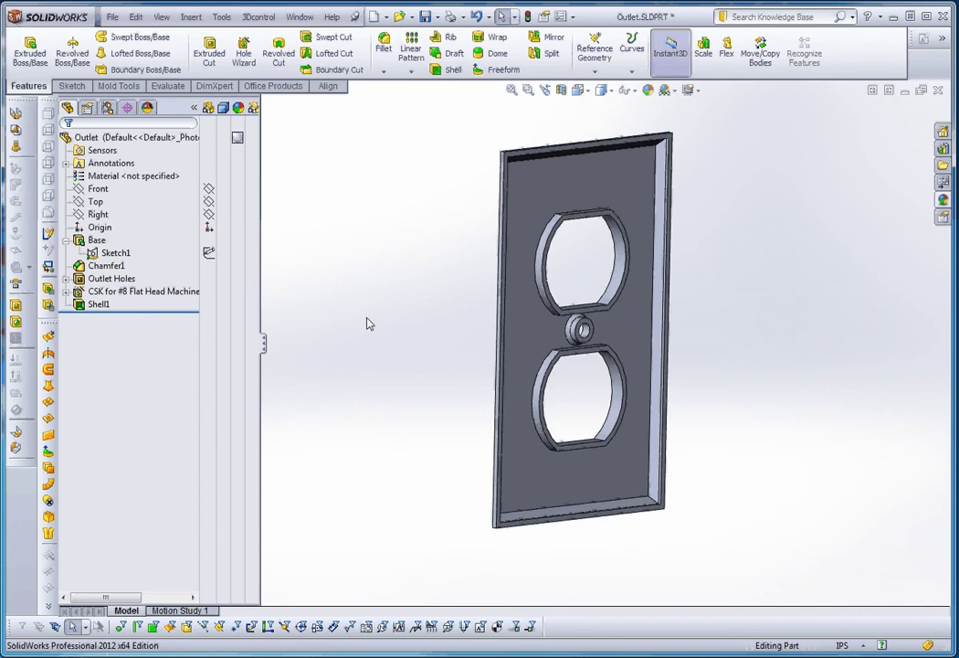
pyautogui.scroll(-3, 593, 385)
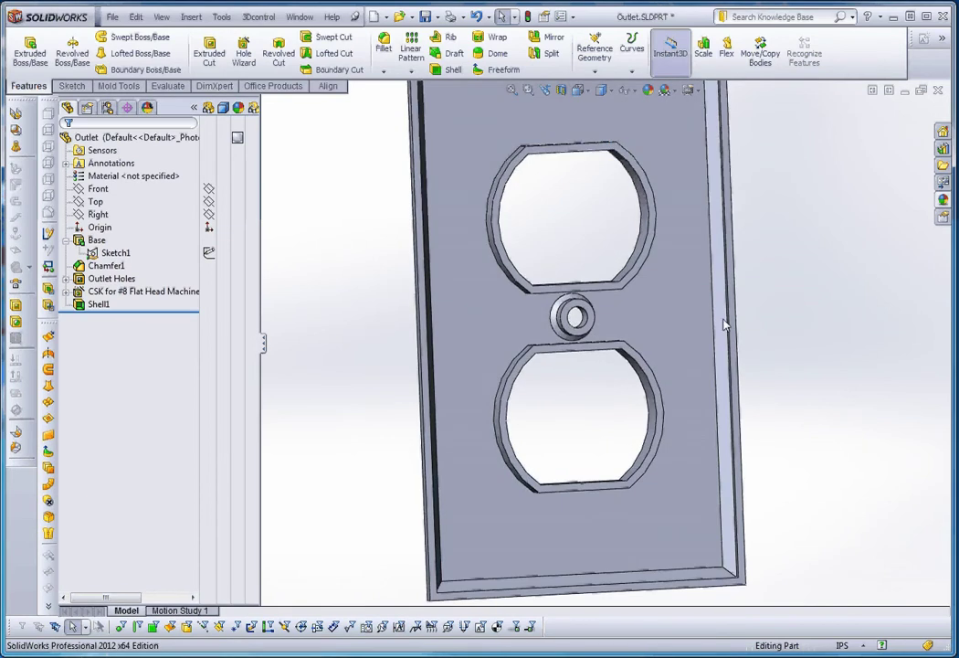
pyautogui.scroll(-5, 578, 315)
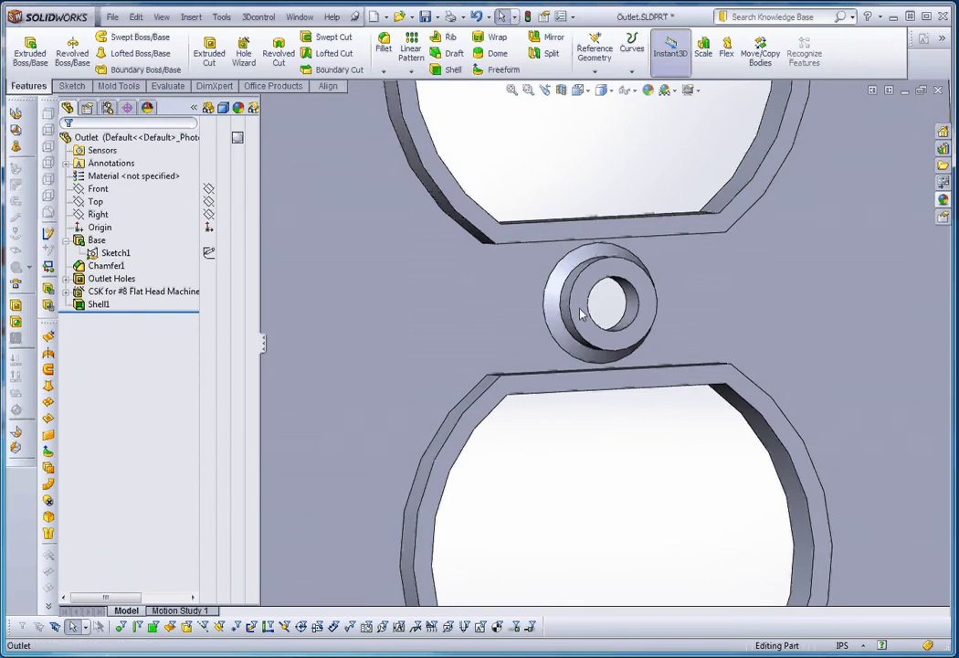
# Select the screw boss ring face as the sketch face.
pyautogui.click(594, 342)
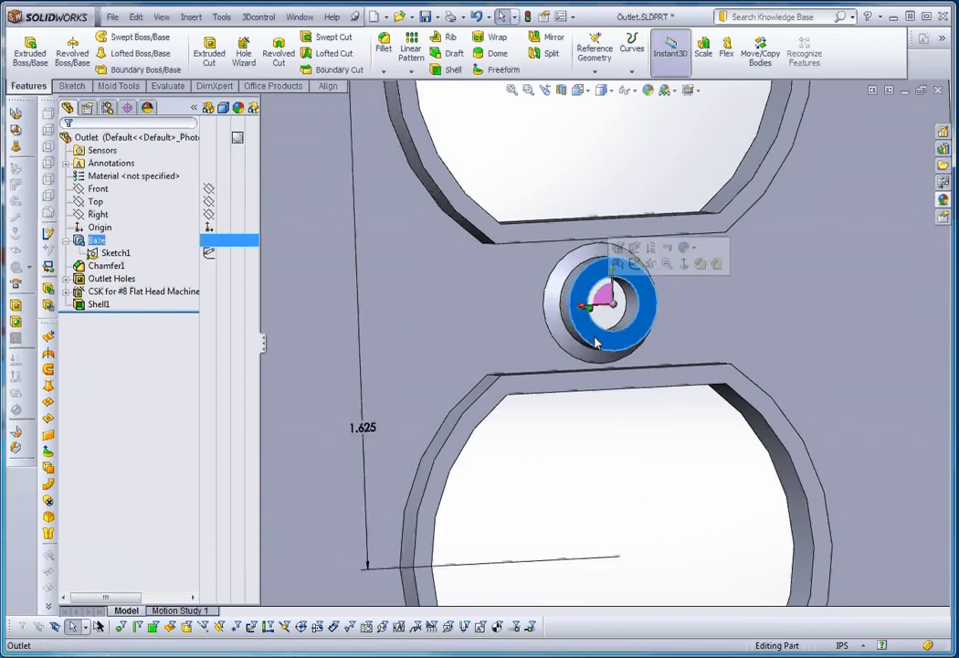
pyautogui.keyDown('ctrl'); pyautogui.click(96, 201); pyautogui.keyUp('ctrl')
pyautogui.keyDown('ctrl'); pyautogui.click(97, 203); pyautogui.keyUp('ctrl')
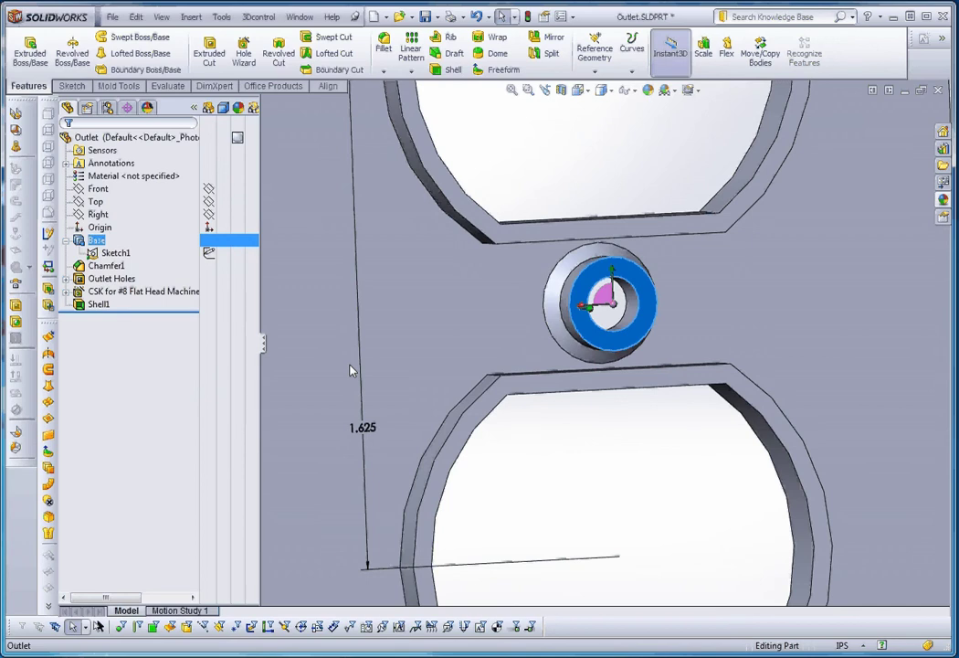
pyautogui.scroll(3, 315, 231)
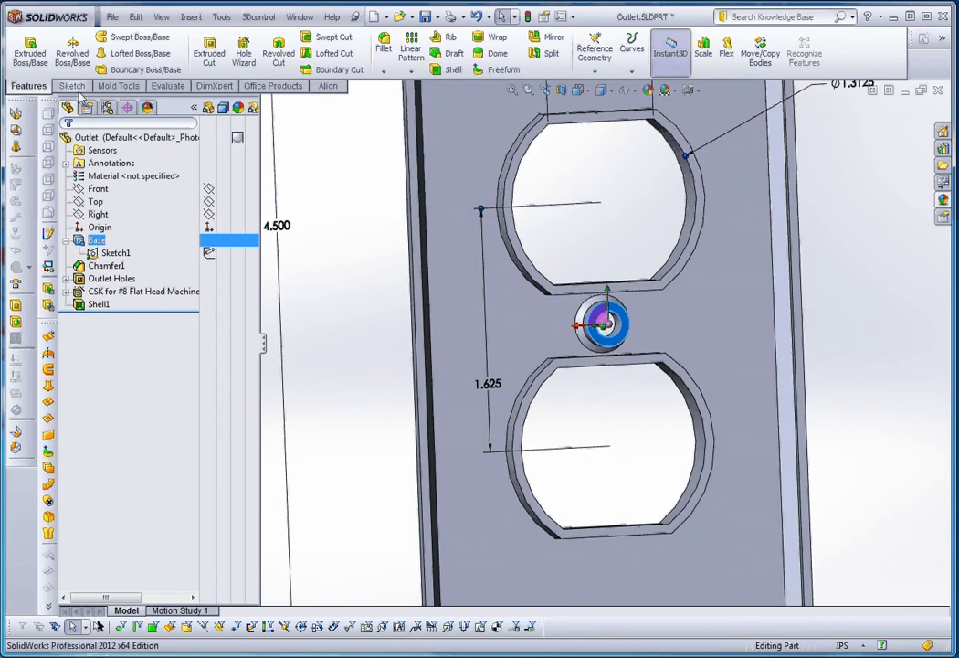
# Sketch a line from the screw boss ring to the plate's left side wall.
pyautogui.click(71, 86)
pyautogui.click(163, 37)
pyautogui.click(409, 179)
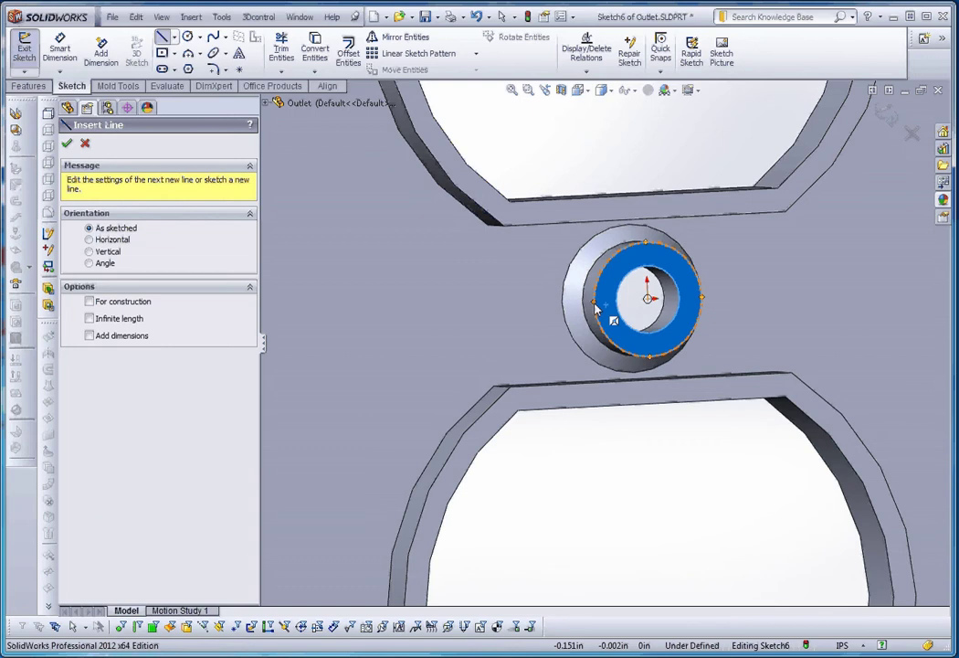
pyautogui.click(596, 311)
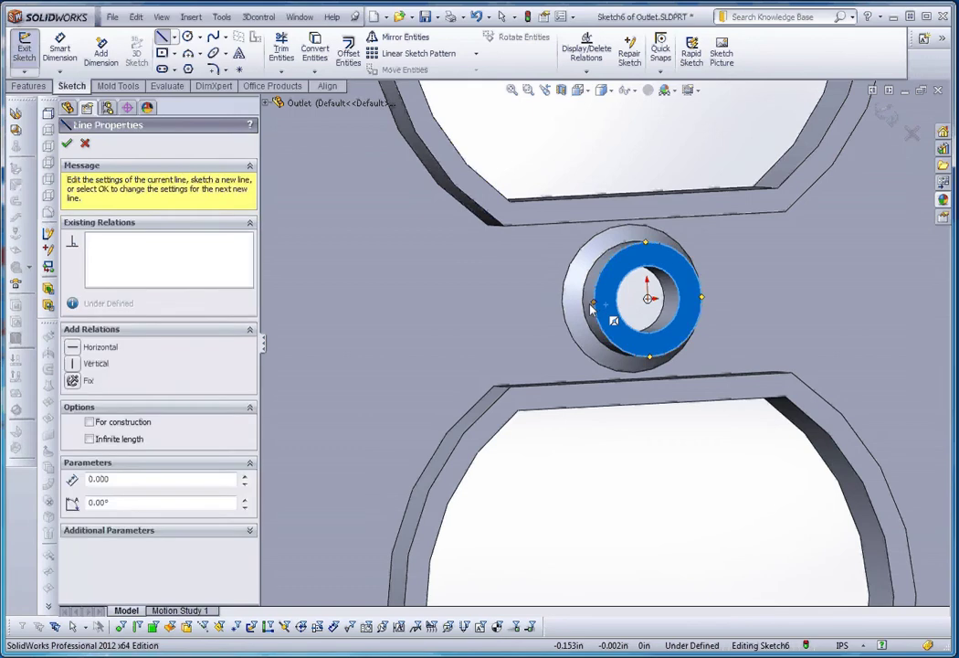
pyautogui.scroll(-3, 529, 317)
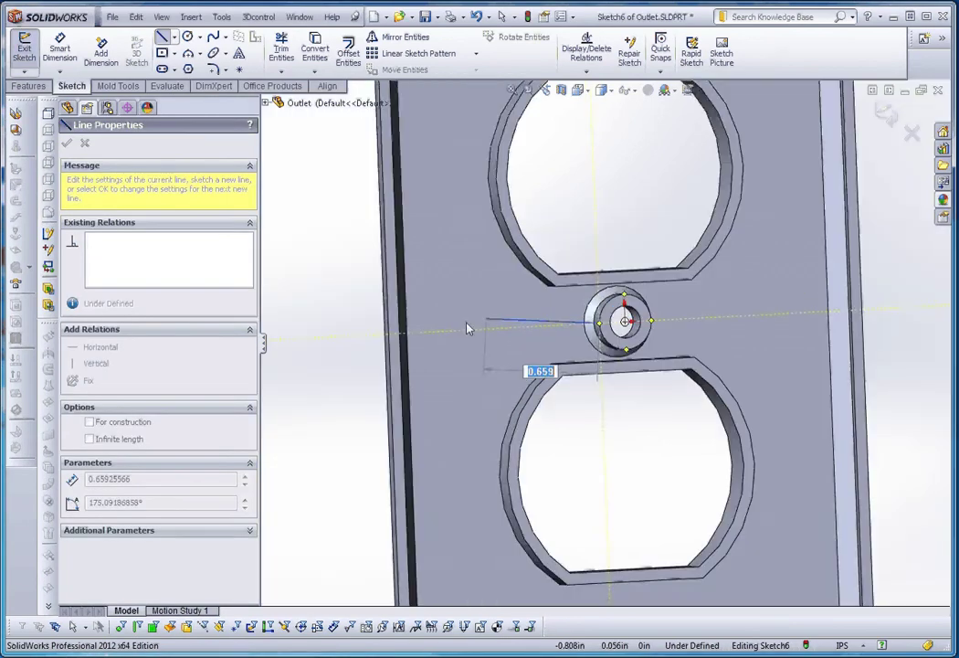
pyautogui.click(400, 339)
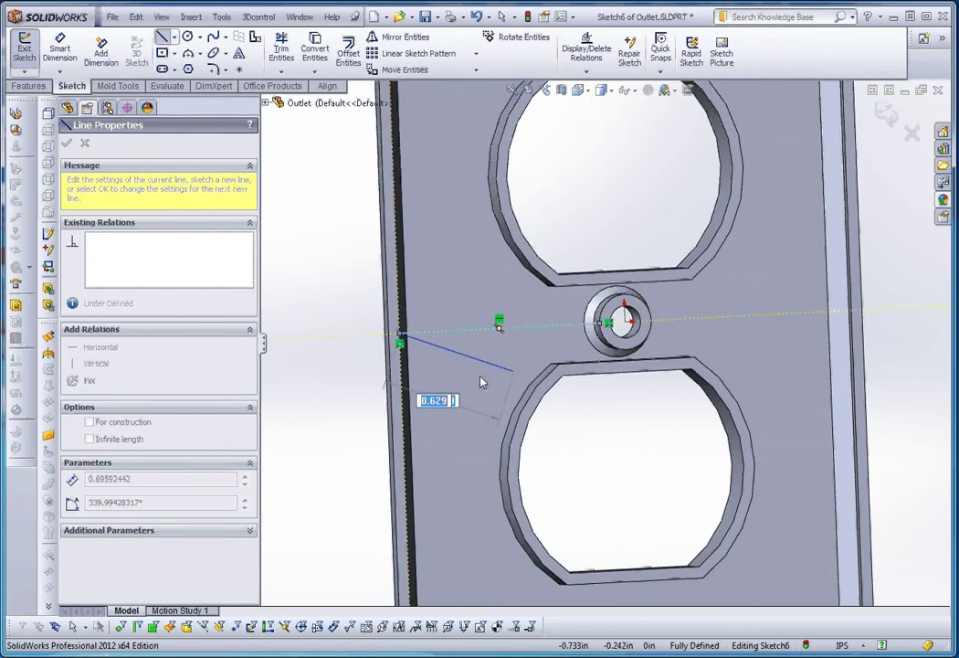
pyautogui.press('Escape')
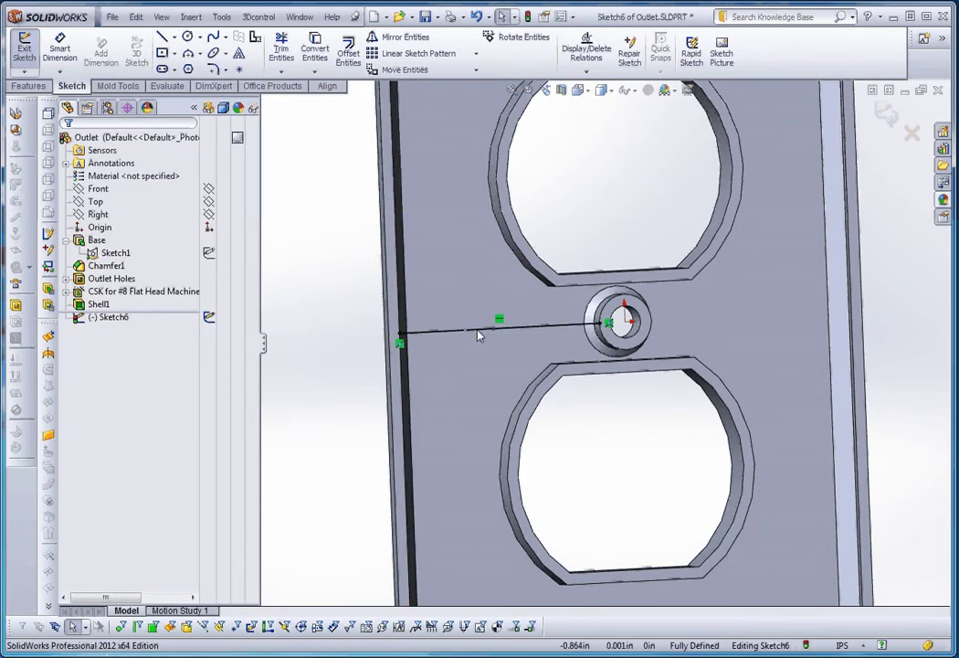
pyautogui.click(26, 85)
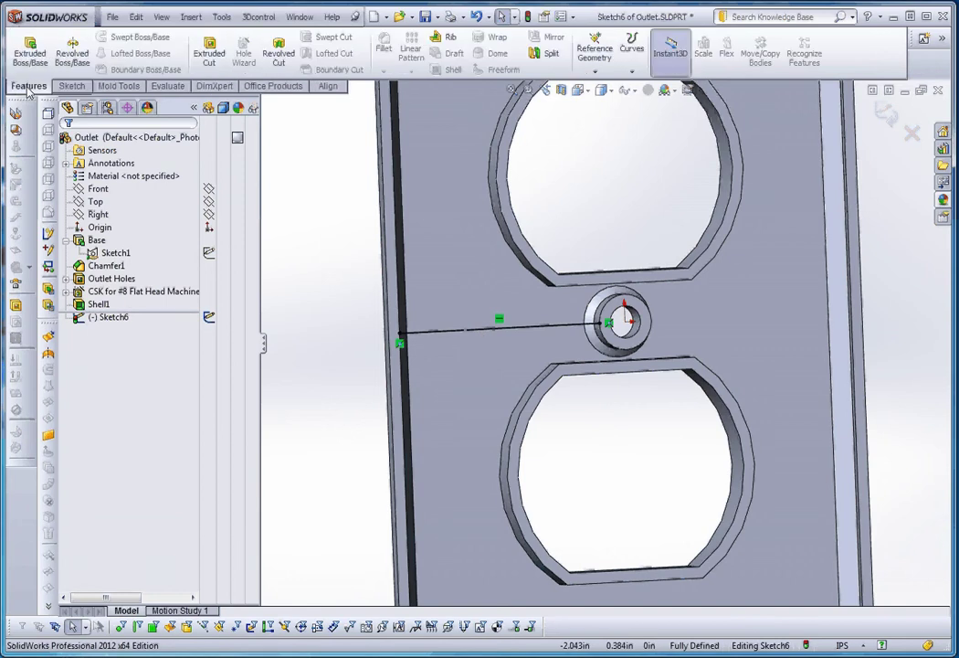
# Start a 0.0625 in Rib on Sketch6 and check its preview from several angles.
pyautogui.click(445, 40)
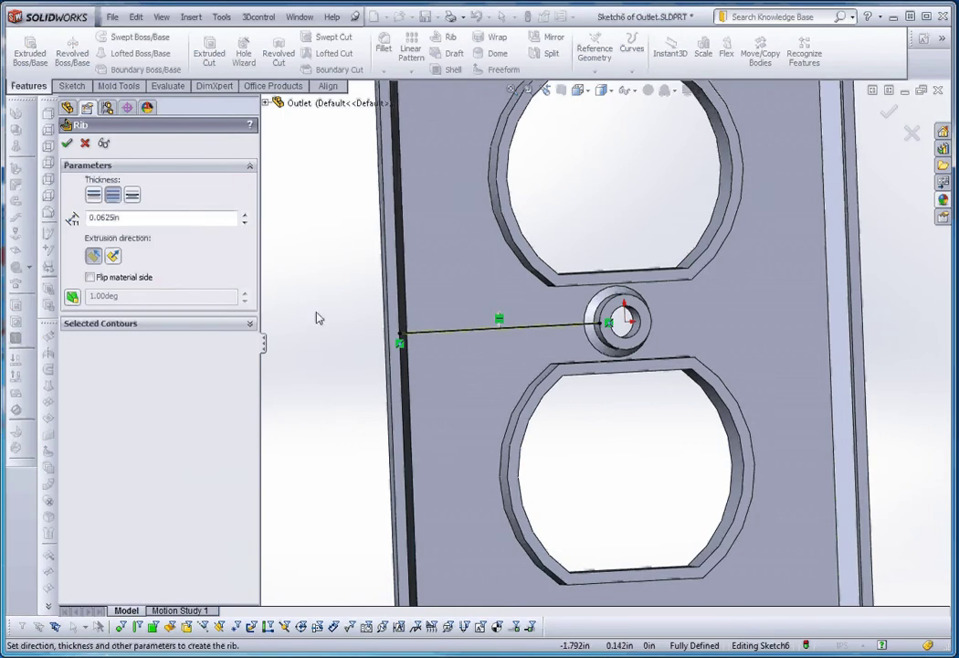
pyautogui.scroll(-5, 511, 342)
pyautogui.moveTo(487, 381); pyautogui.dragTo(496, 418, button='middle')
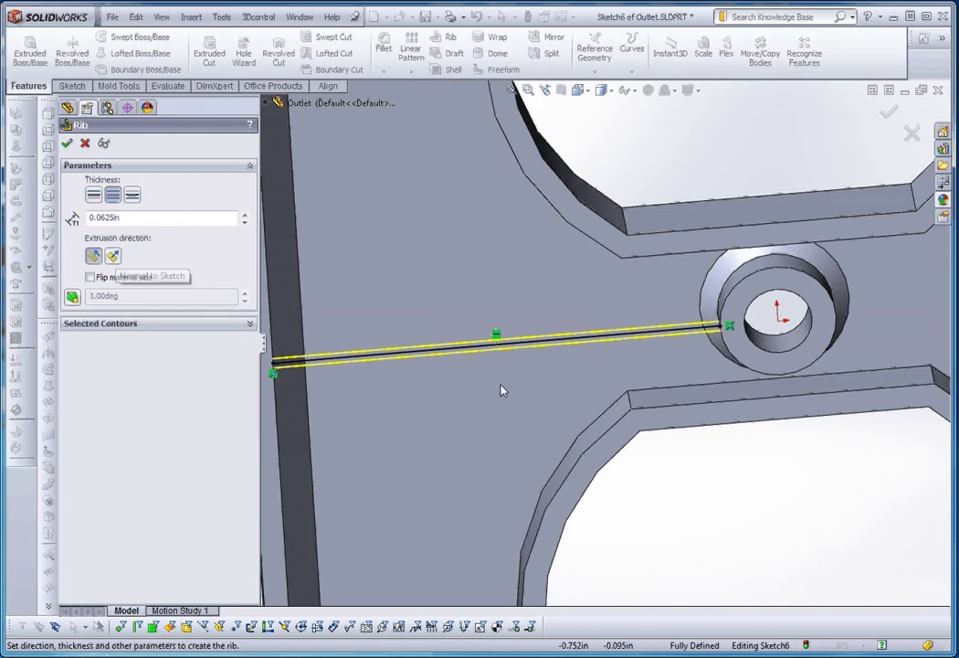
pyautogui.moveTo(527, 355); pyautogui.dragTo(578, 349, button='middle')
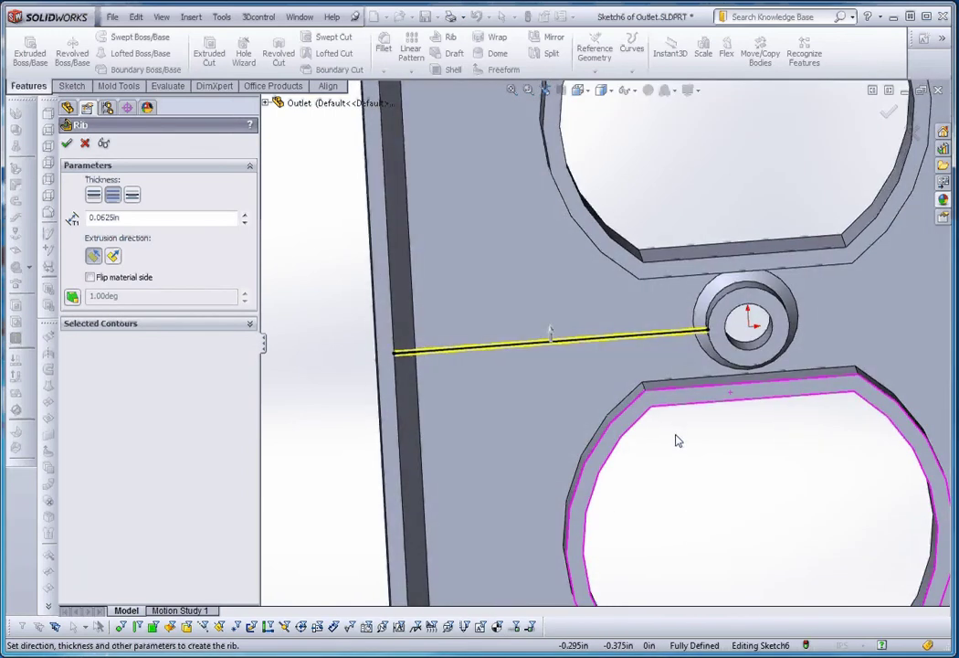
pyautogui.moveTo(678, 441)
pyautogui.mouseDown(button='middle')
pyautogui.moveTo(673, 450)
pyautogui.moveTo(672, 437)
pyautogui.mouseUp(button='middle')
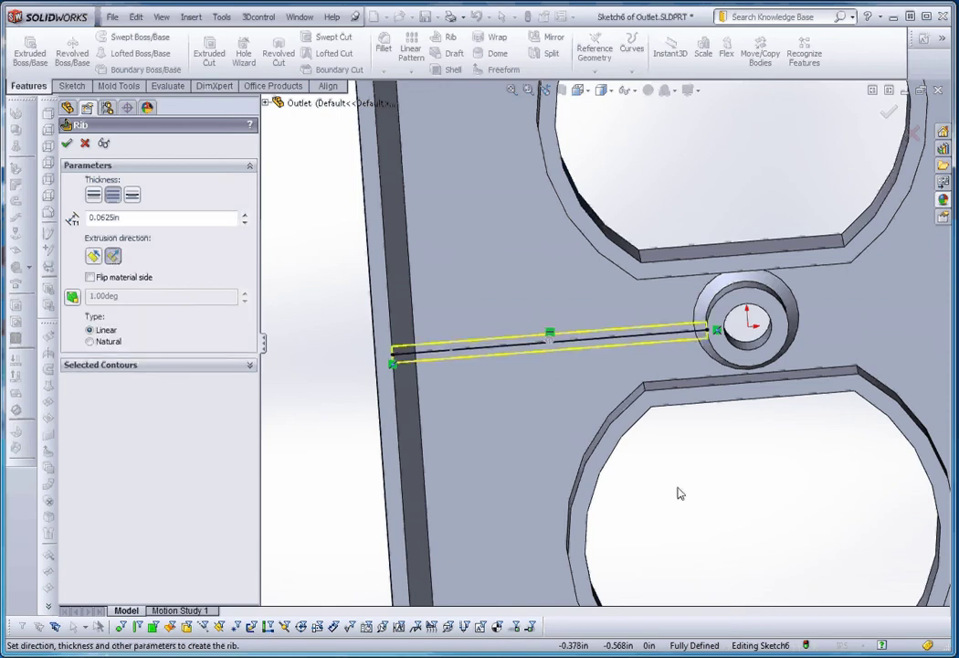
# Give the rib a 4° draft, keeping its original material side, and create Rib3.
pyautogui.moveTo(679, 493); pyautogui.dragTo(585, 516, button='middle')
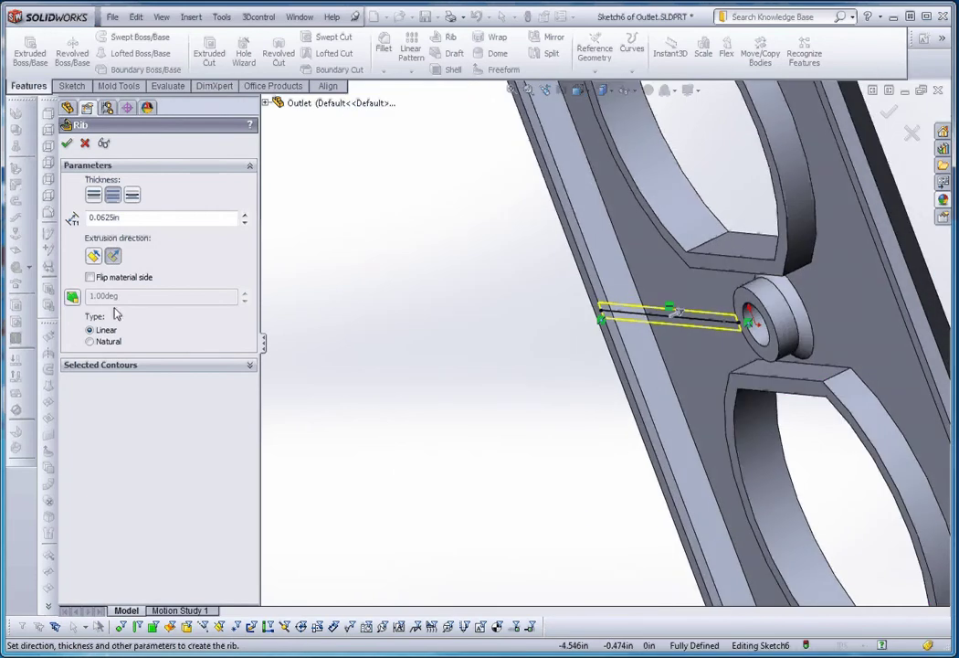
pyautogui.click(89, 277)
pyautogui.click(90, 277)
pyautogui.moveTo(442, 424); pyautogui.dragTo(498, 411, button='middle')
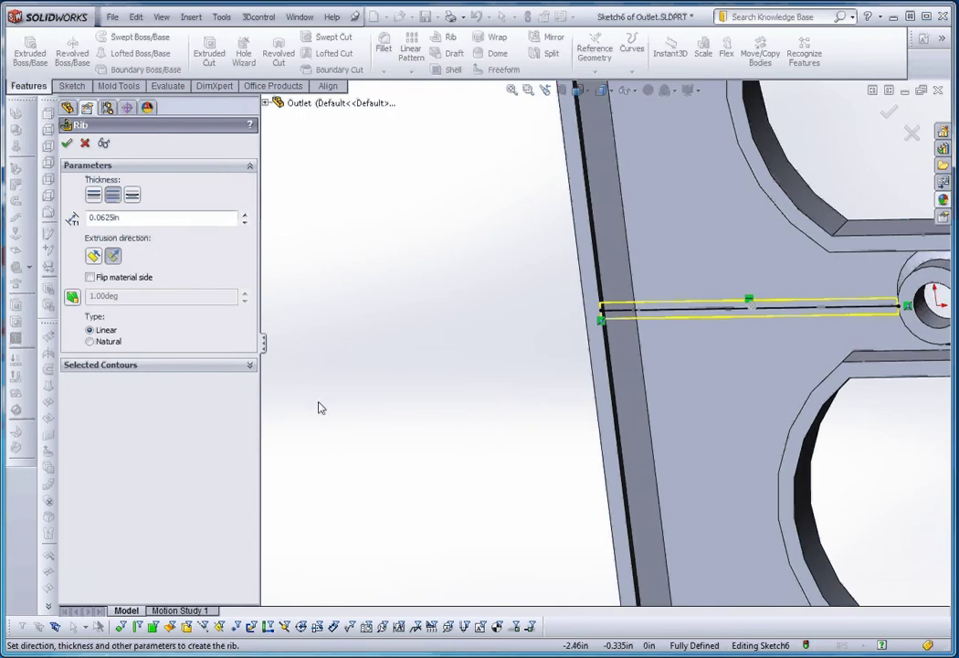
pyautogui.scroll(3, 326, 405)
pyautogui.scroll(-4, 719, 364)
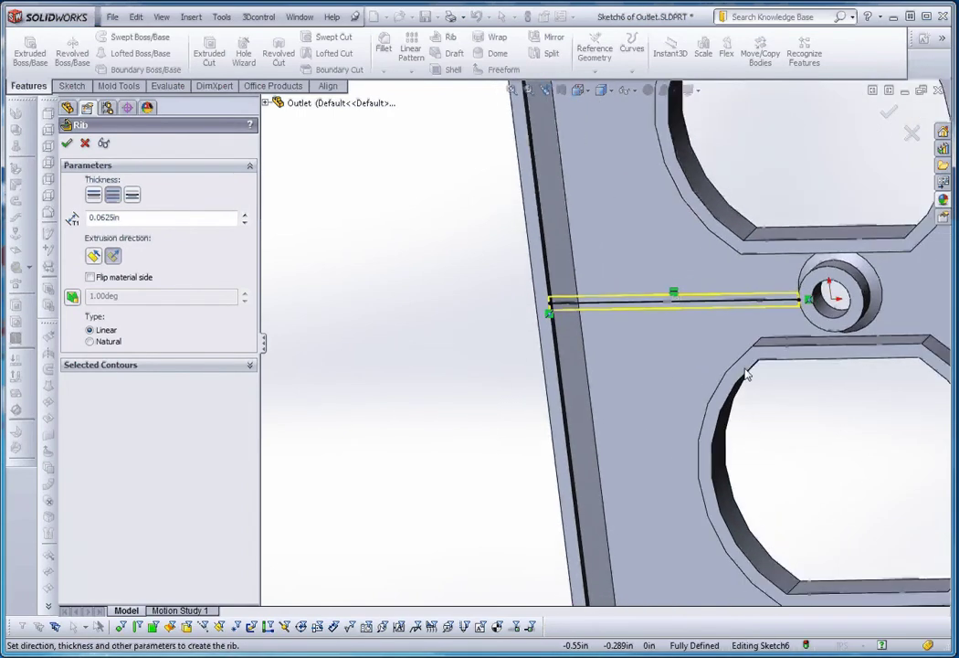
pyautogui.click(72, 298)
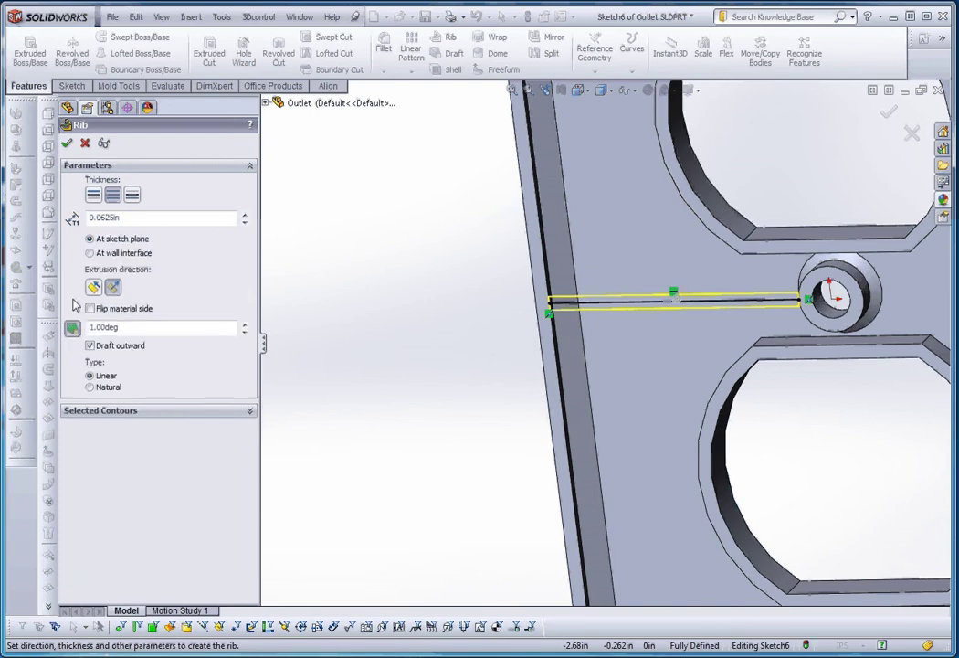
pyautogui.click(151, 327)
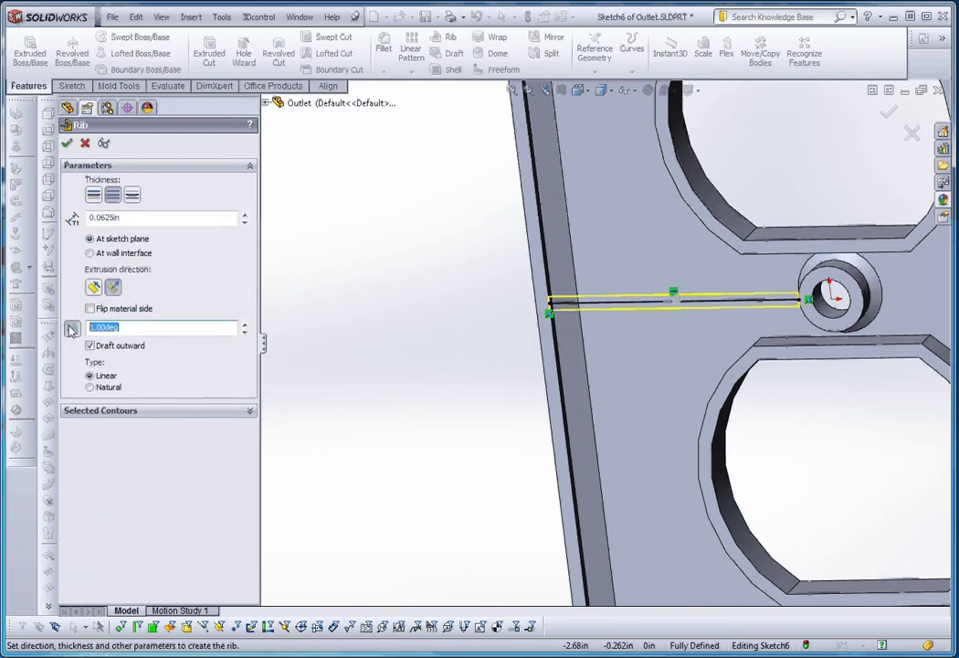
pyautogui.write('4')
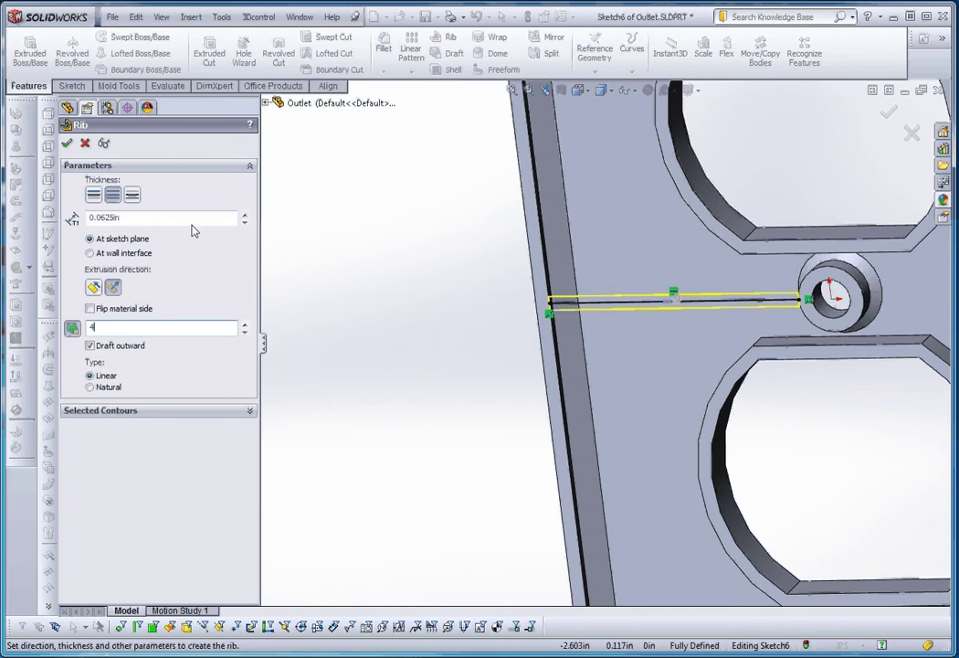
pyautogui.click(67, 147)
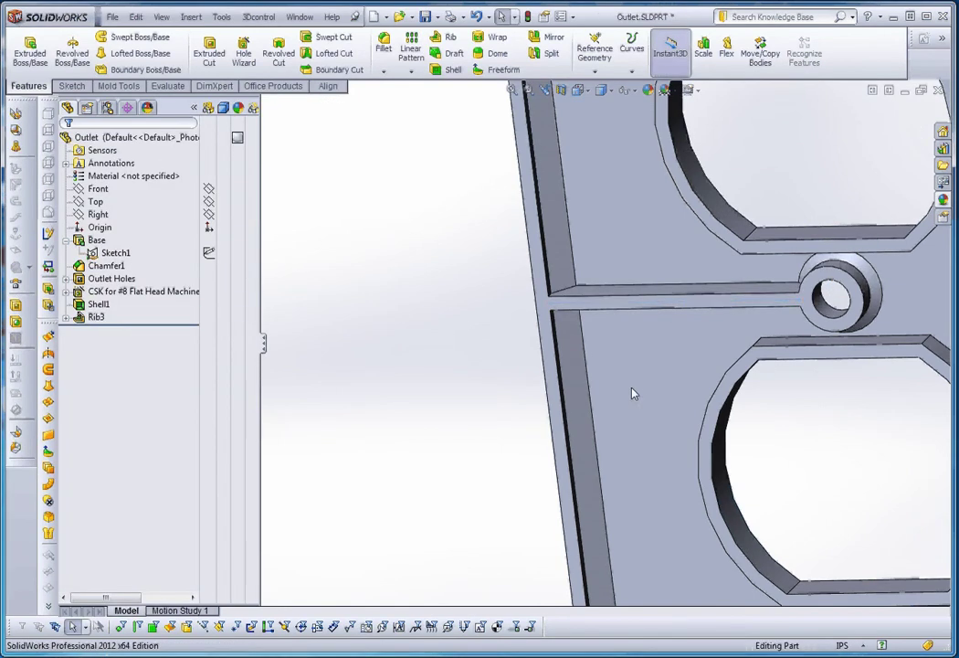
# Reopen Sketch6 under Rib3 for editing.
pyautogui.scroll(3, 632, 392)
pyautogui.moveTo(737, 393)
pyautogui.mouseDown(button='middle')
pyautogui.moveTo(706, 338)
pyautogui.moveTo(698, 368)
pyautogui.moveTo(697, 338)
pyautogui.moveTo(704, 345)
pyautogui.mouseUp(button='middle')
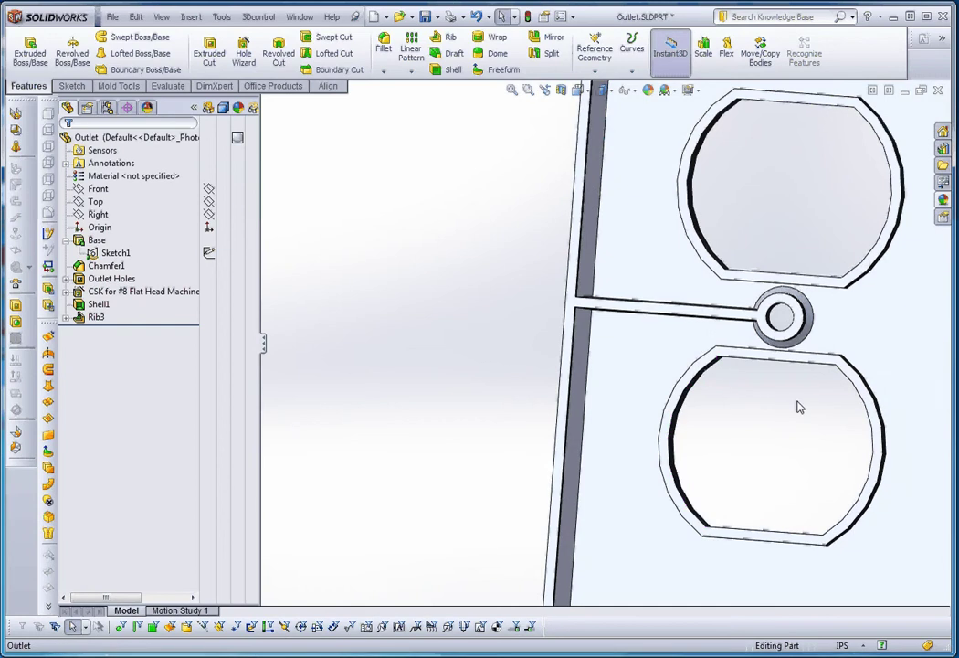
pyautogui.scroll(3, 755, 322)
pyautogui.scroll(-3, 618, 358)
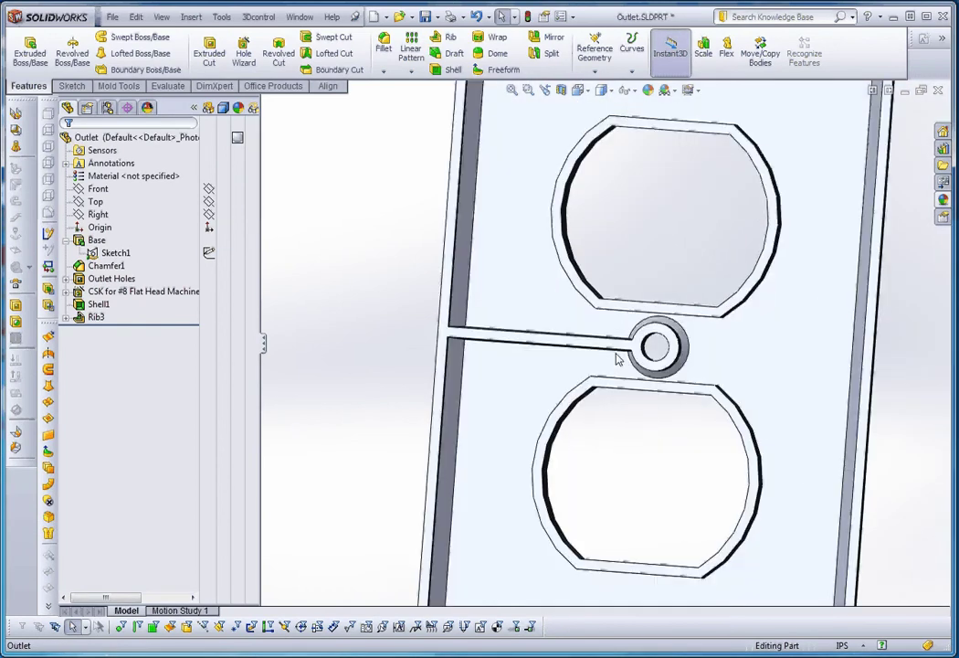
pyautogui.click(67, 318)
pyautogui.click(111, 331)
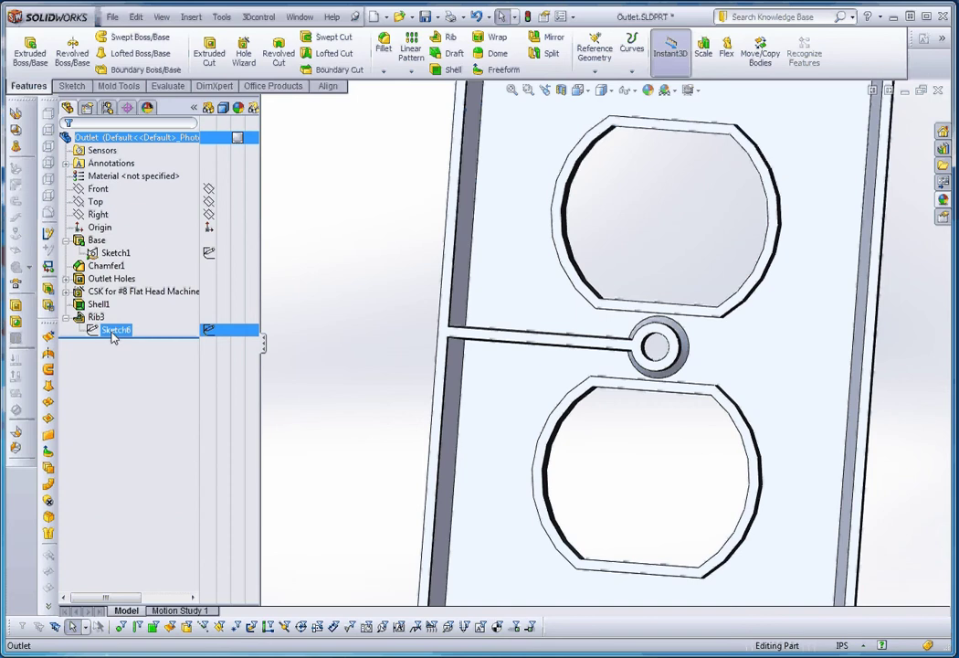
pyautogui.rightClick(114, 334)
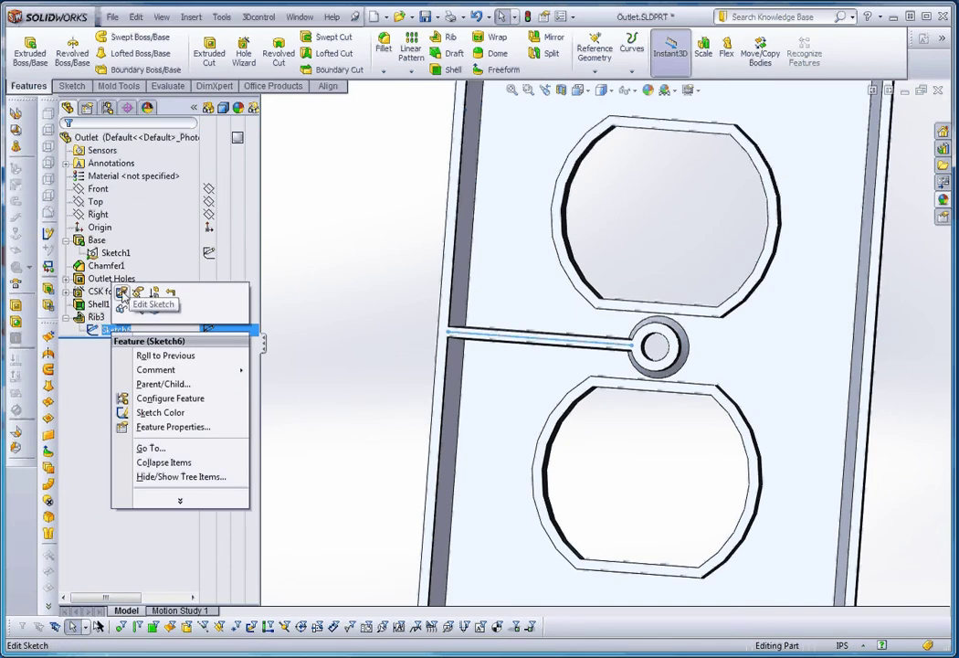
pyautogui.click(121, 292)
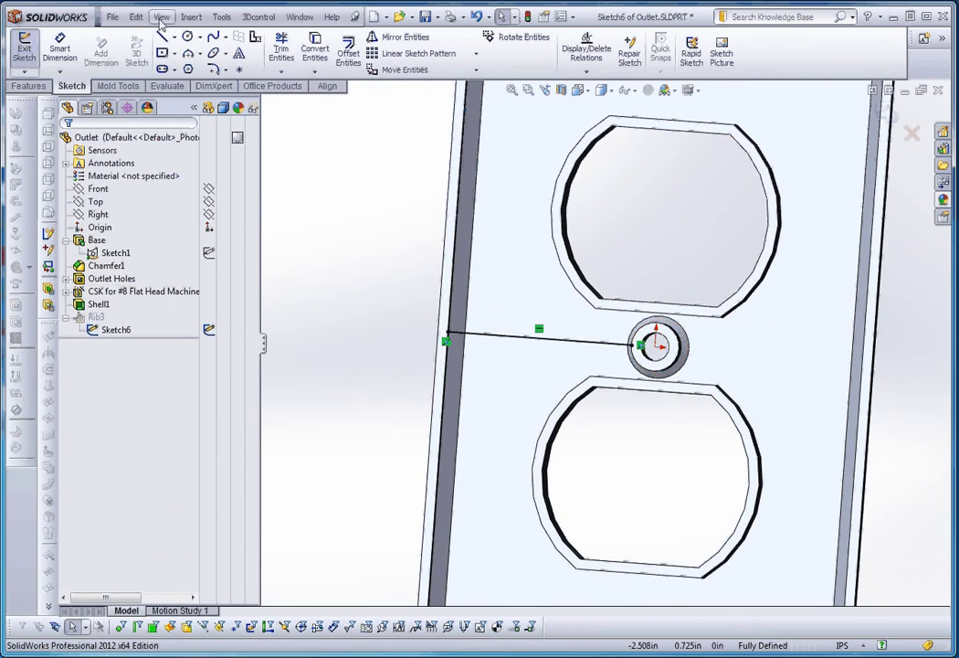
# Add lines to the right wall and vertically through the boss, then rebuild Rib3.
pyautogui.click(162, 37)
pyautogui.click(697, 367)
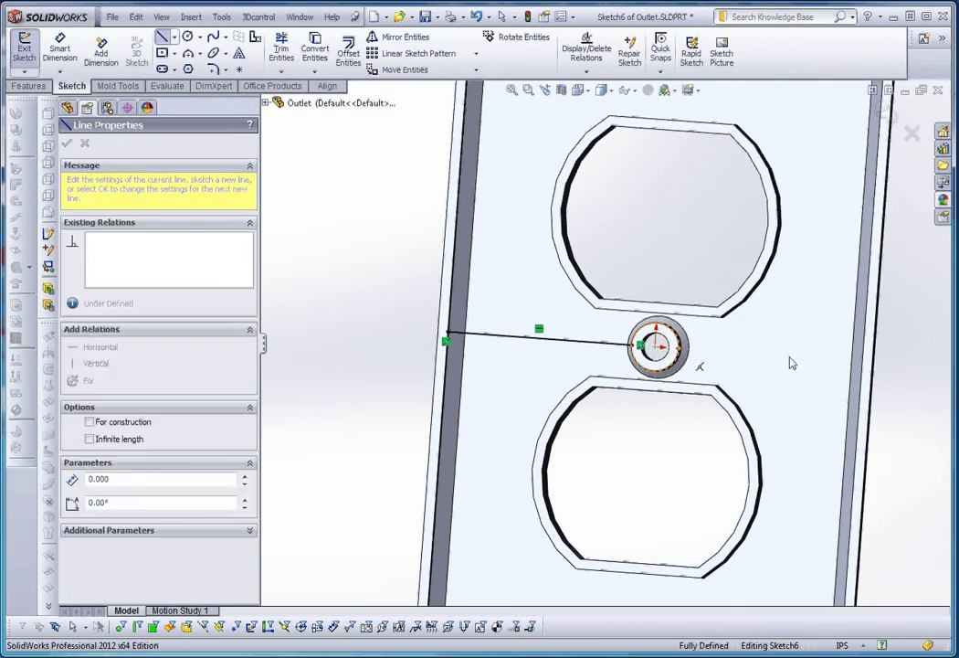
pyautogui.click(862, 368)
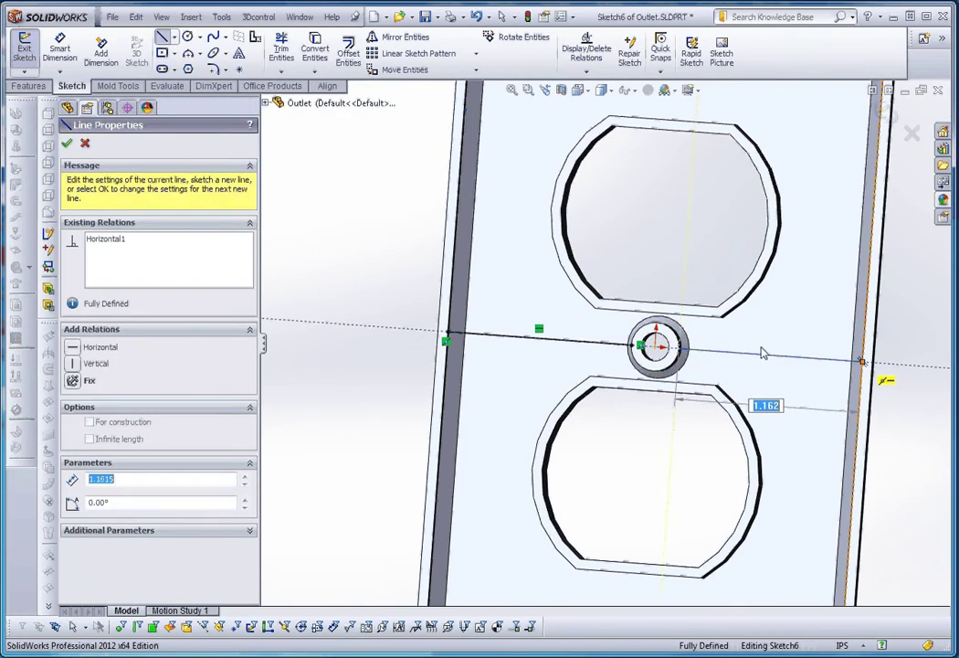
pyautogui.click(656, 345)
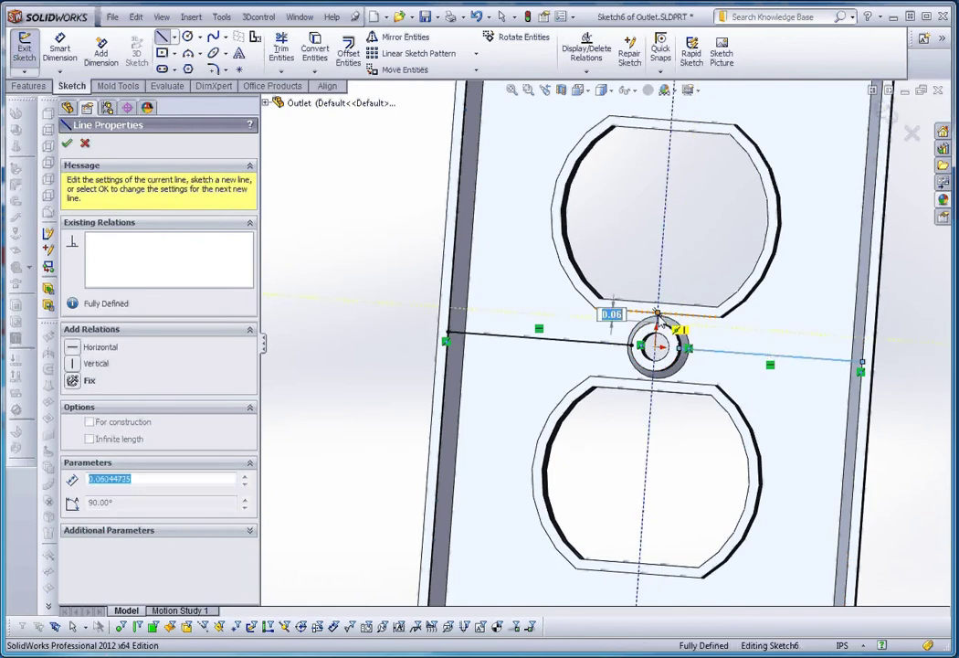
pyautogui.click(656, 314)
pyautogui.click(656, 345)
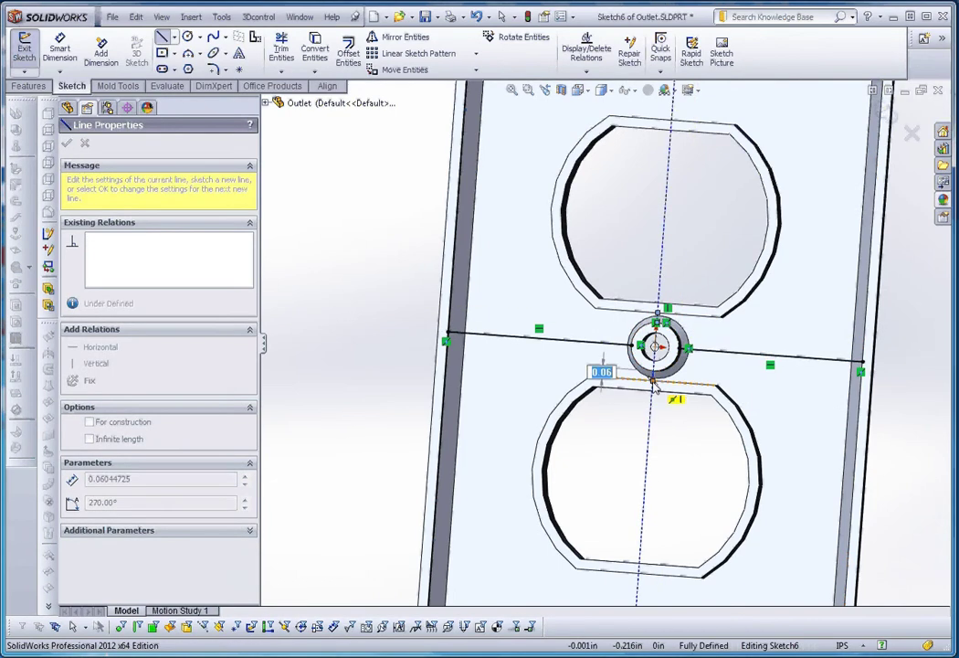
pyautogui.click(652, 375)
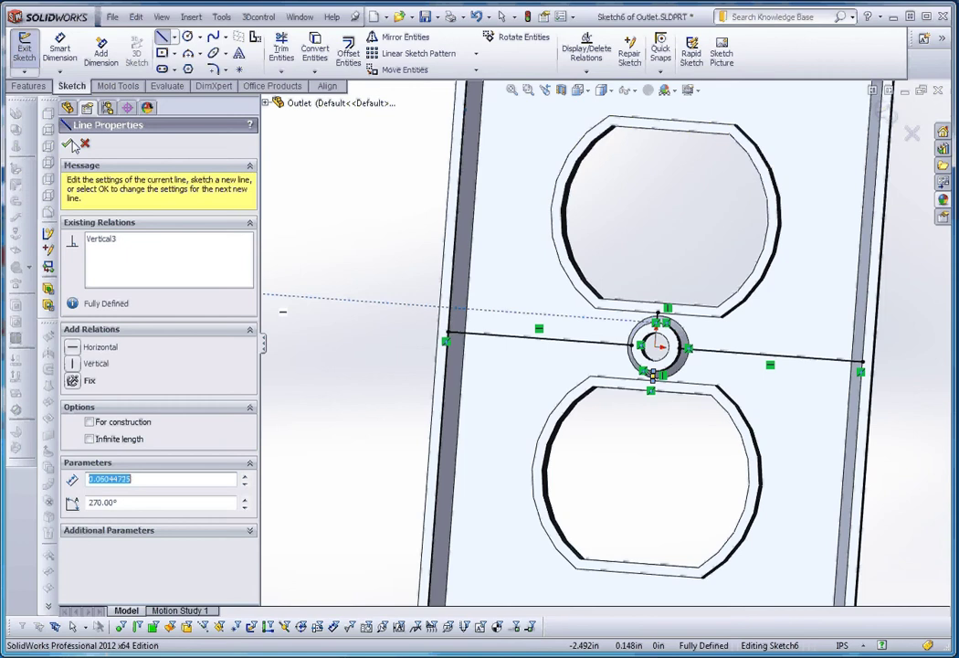
pyautogui.click(69, 144)
pyautogui.press('Escape')
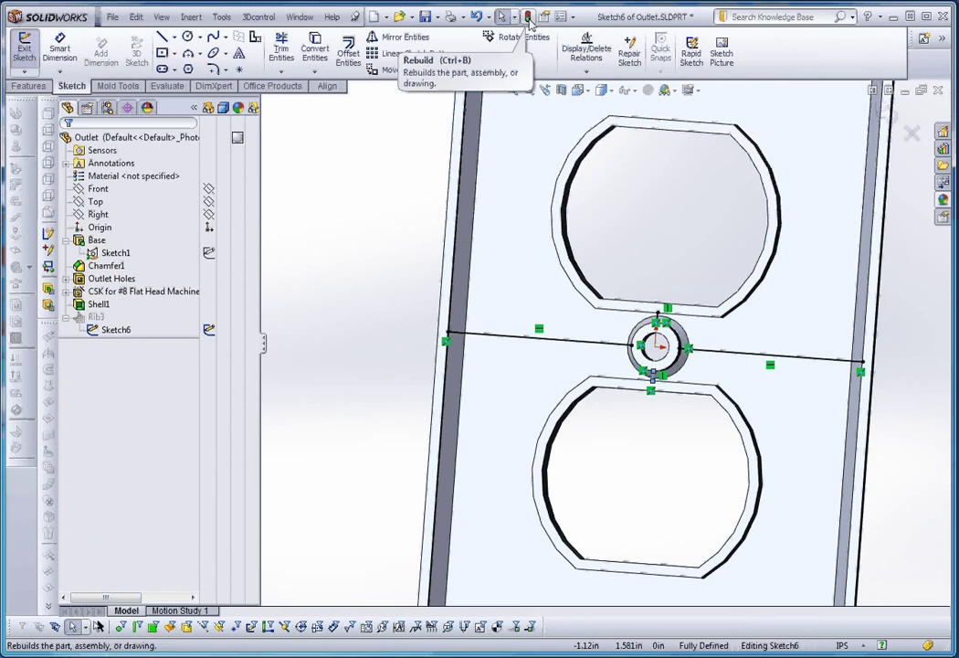
pyautogui.click(528, 19)
pyautogui.scroll(5, 403, 328)
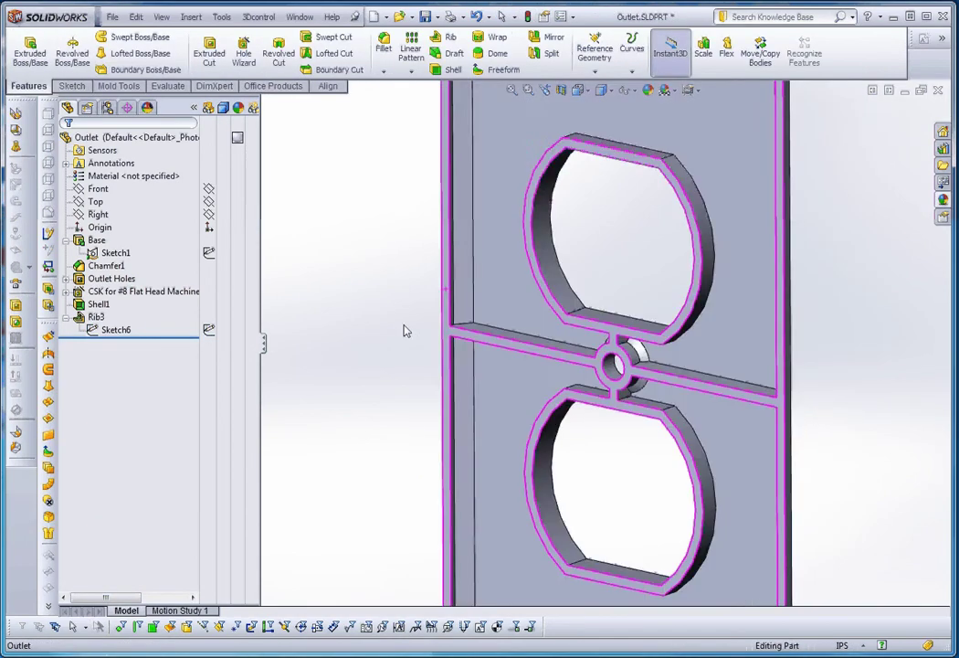
# Orbit the plate to its front and show the display pane beside the FeatureManager tree.
pyautogui.moveTo(631, 357)
pyautogui.mouseDown(button='middle')
pyautogui.moveTo(696, 370)
pyautogui.moveTo(437, 289)
pyautogui.moveTo(488, 412)
pyautogui.moveTo(469, 356)
pyautogui.moveTo(449, 356)
pyautogui.moveTo(453, 385)
pyautogui.moveTo(696, 394)
pyautogui.moveTo(653, 364)
pyautogui.moveTo(602, 381)
pyautogui.moveTo(647, 357)
pyautogui.mouseUp(button='middle')
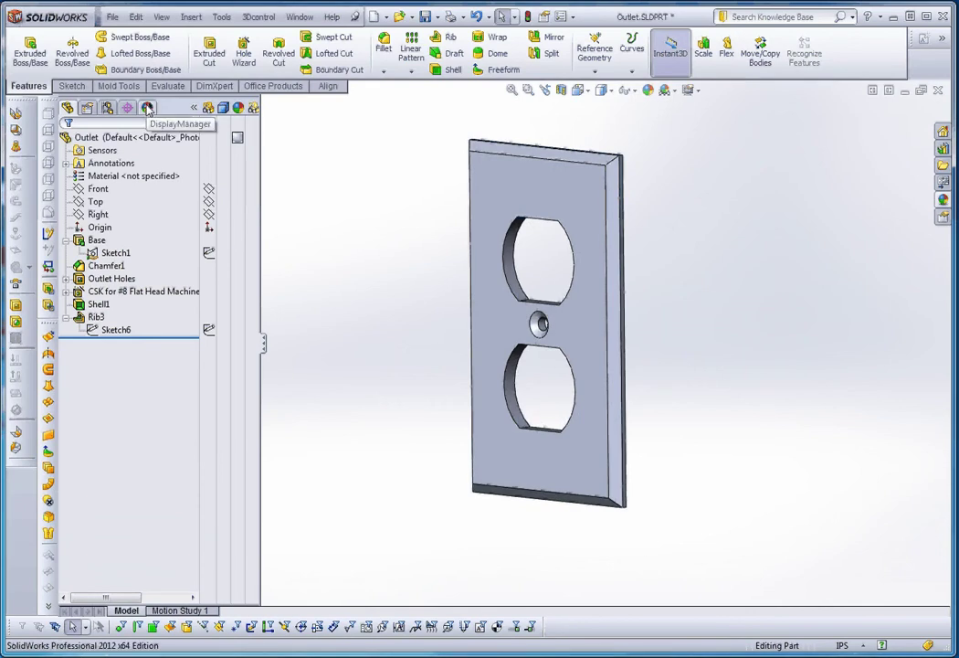
pyautogui.click(148, 109)
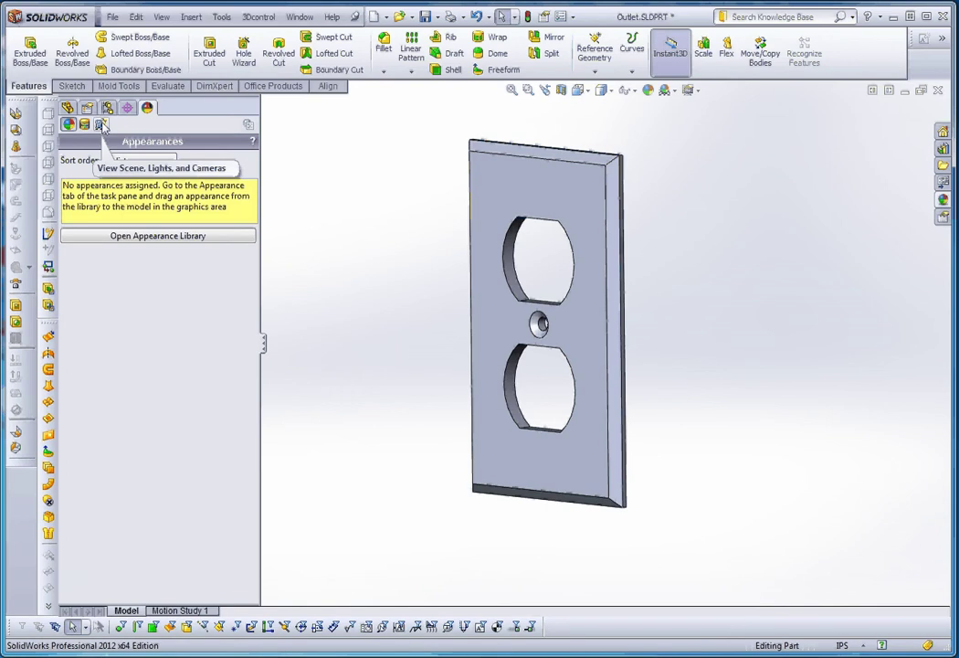
pyautogui.click(67, 108)
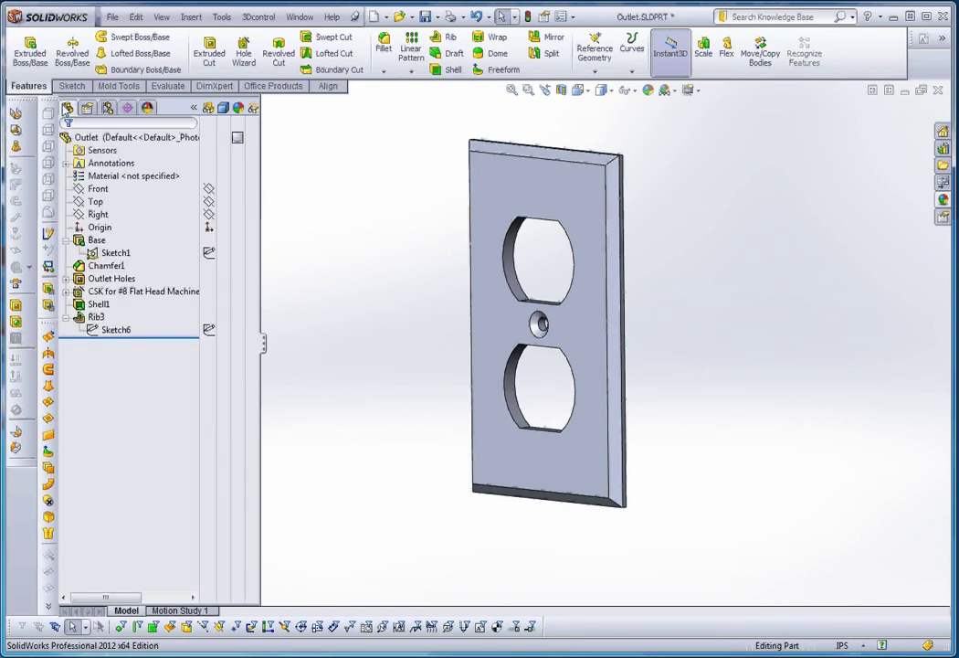
pyautogui.click(193, 109)
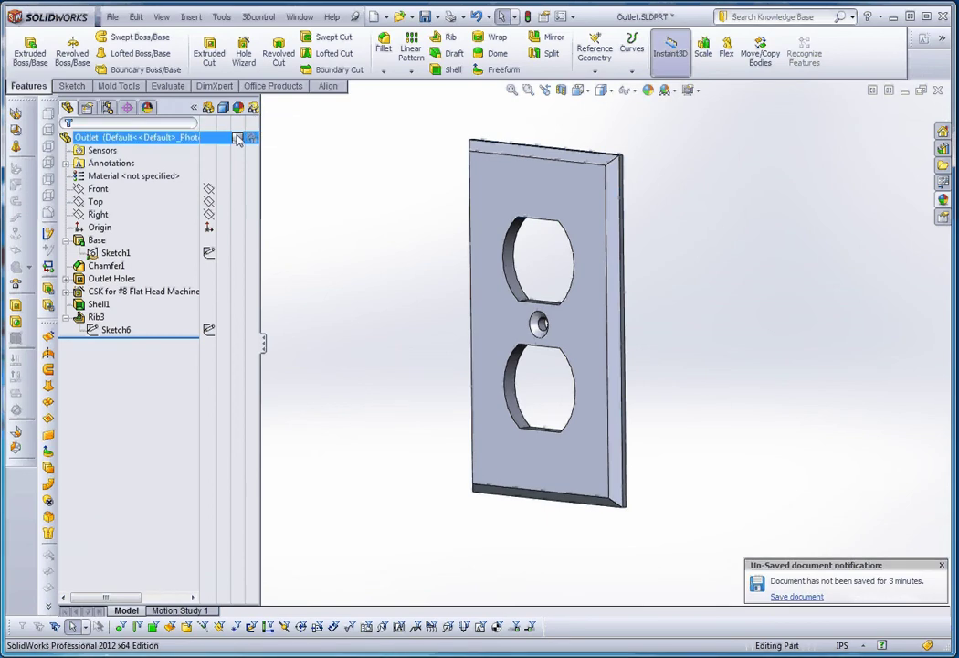
# Apply a dark red appearance to the whole Outlet part.
pyautogui.moveTo(238, 138)
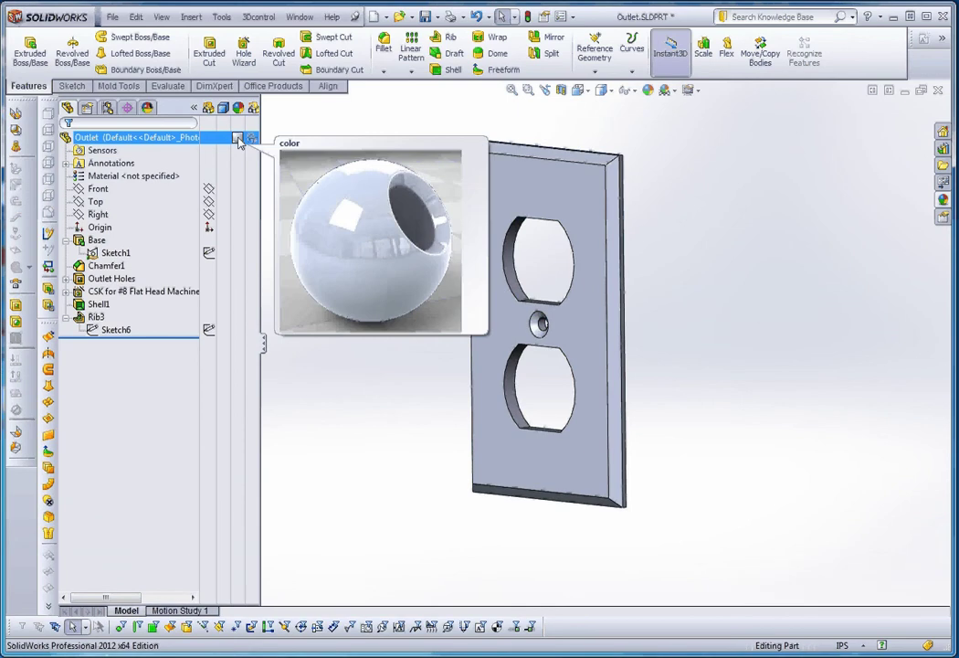
pyautogui.click(239, 138)
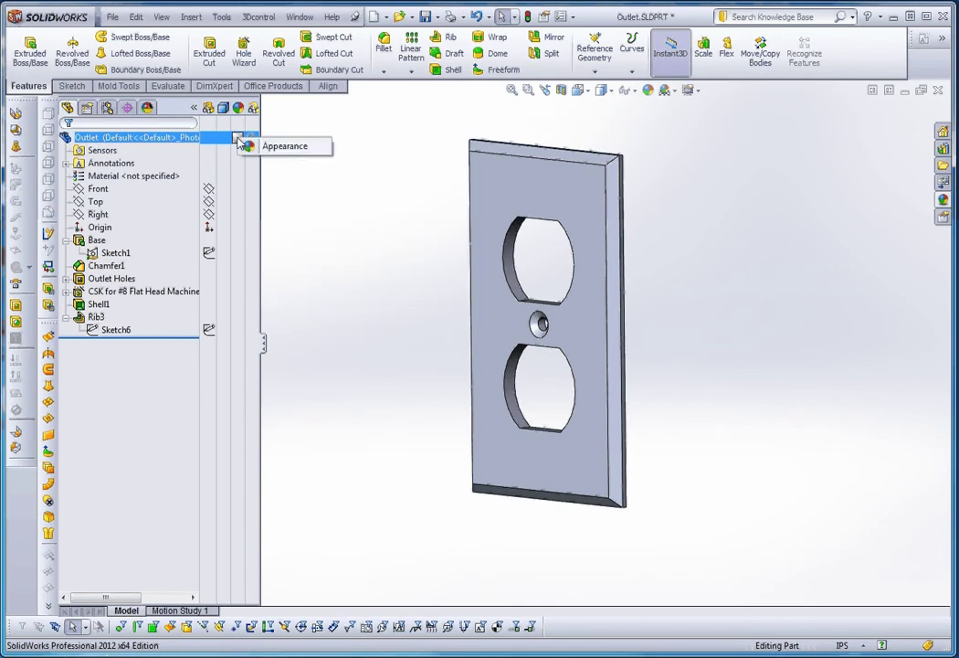
pyautogui.click(285, 146)
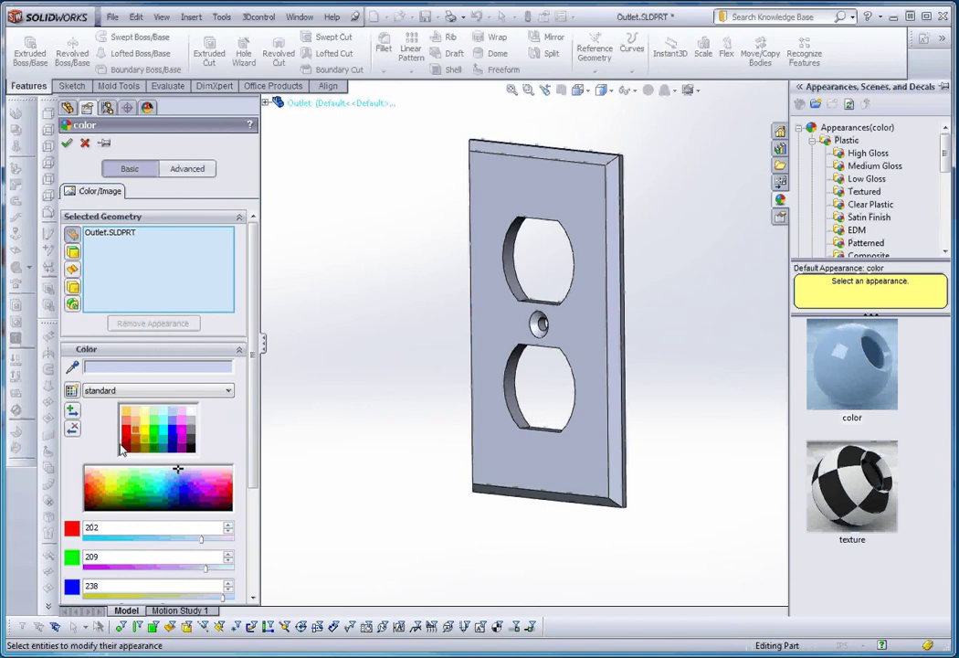
pyautogui.click(126, 440)
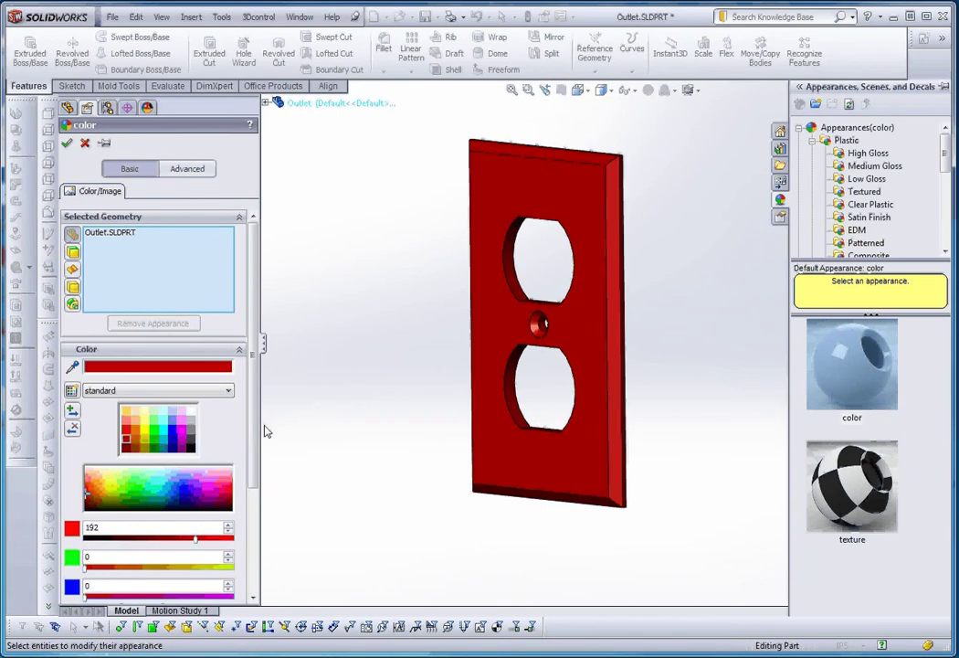
pyautogui.click(67, 142)
pyautogui.click(137, 139)
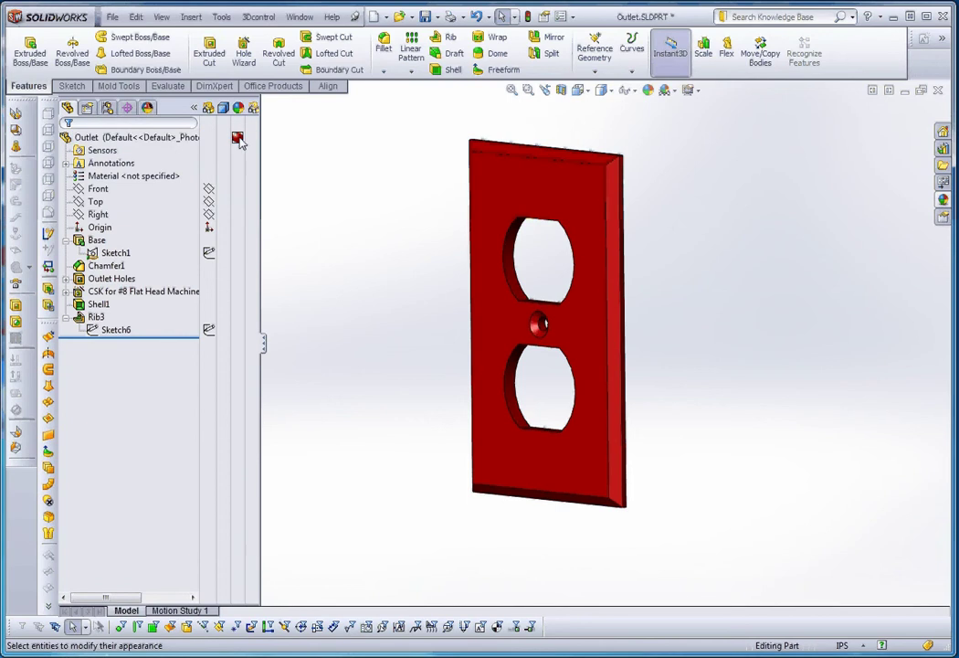
# Colour the Outlet Holes feature faces green.
pyautogui.click(240, 285)
pyautogui.click(253, 289)
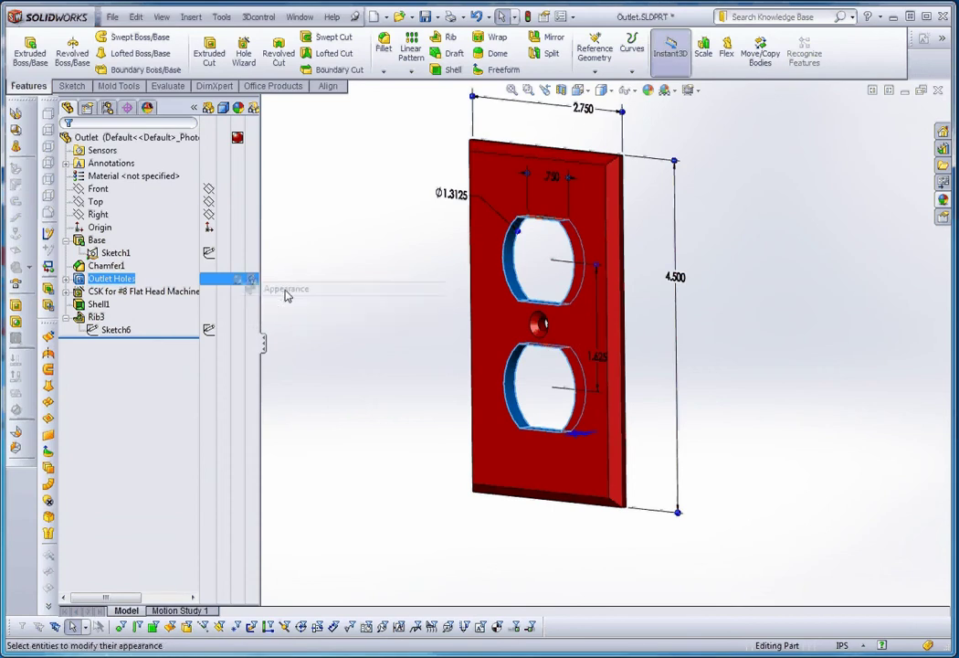
pyautogui.click(133, 494)
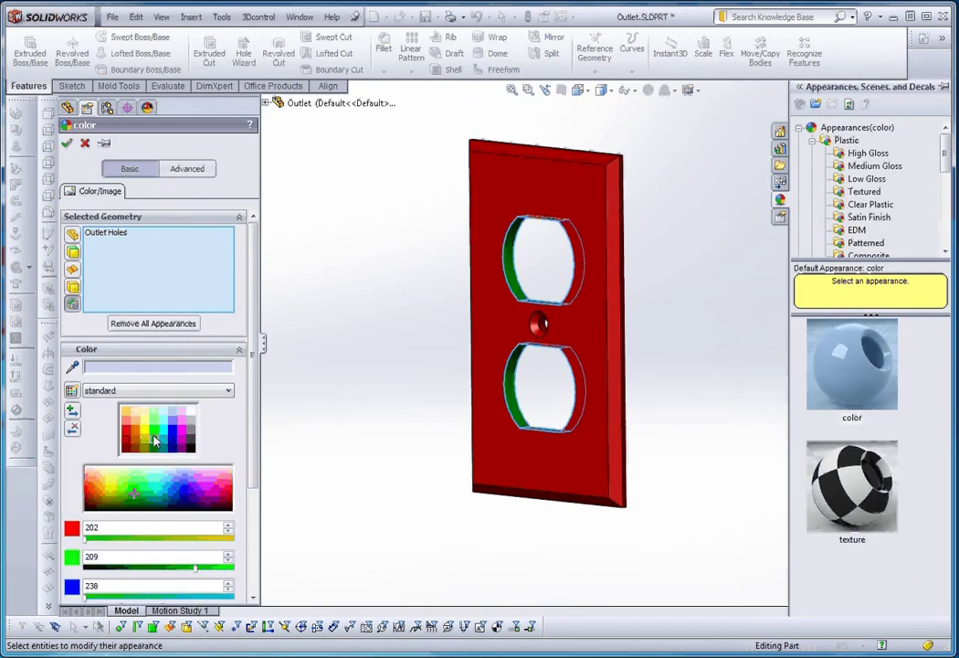
pyautogui.click(360, 243)
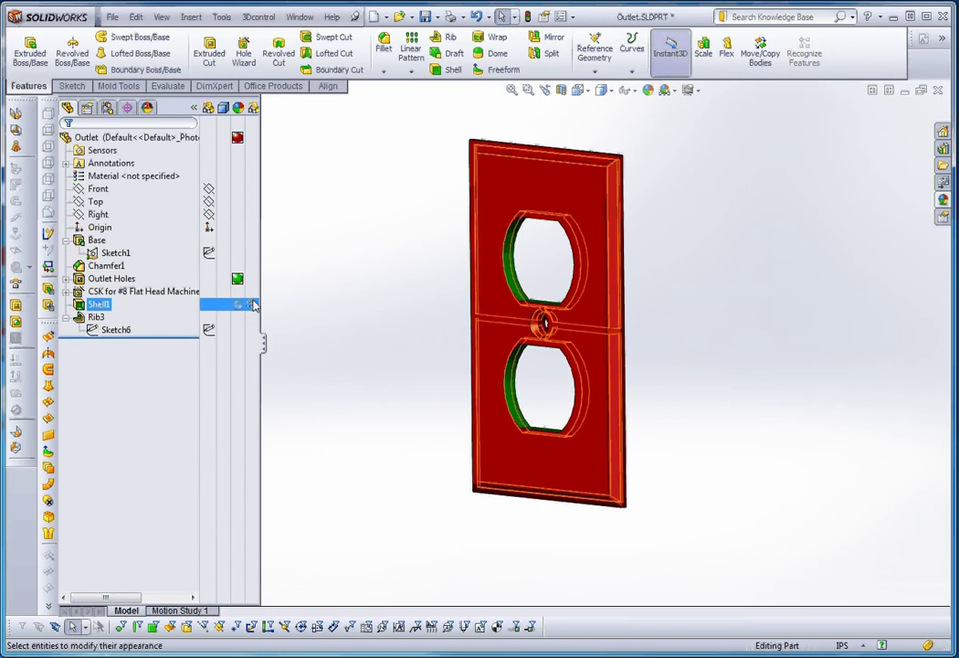
pyautogui.moveTo(279, 317); pyautogui.dragTo(340, 364, button='middle')
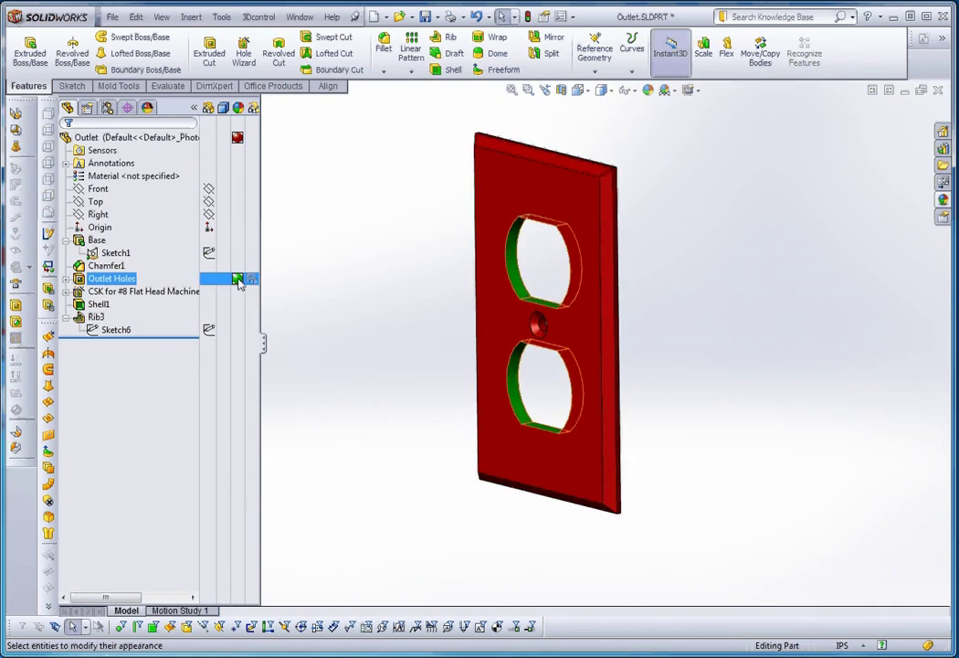
pyautogui.rightClick(238, 280)
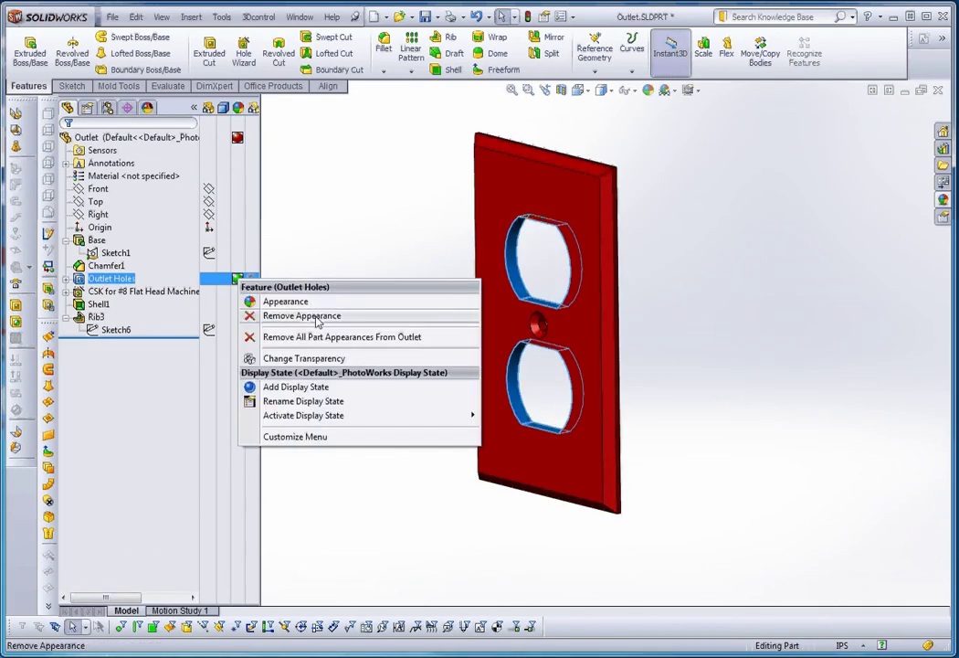
pyautogui.click(238, 280)
pyautogui.click(238, 280)
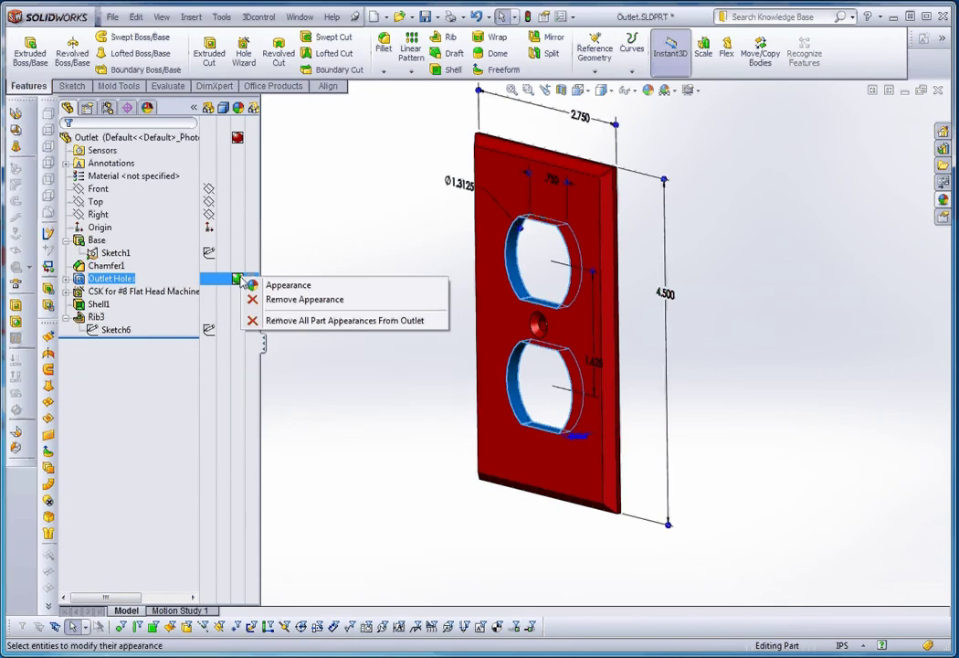
# Remove the green from the Outlet Holes and assign PVC Rigid as the part material.
pyautogui.click(308, 300)
pyautogui.moveTo(392, 364); pyautogui.dragTo(419, 351, button='middle')
pyautogui.rightClick(140, 180)
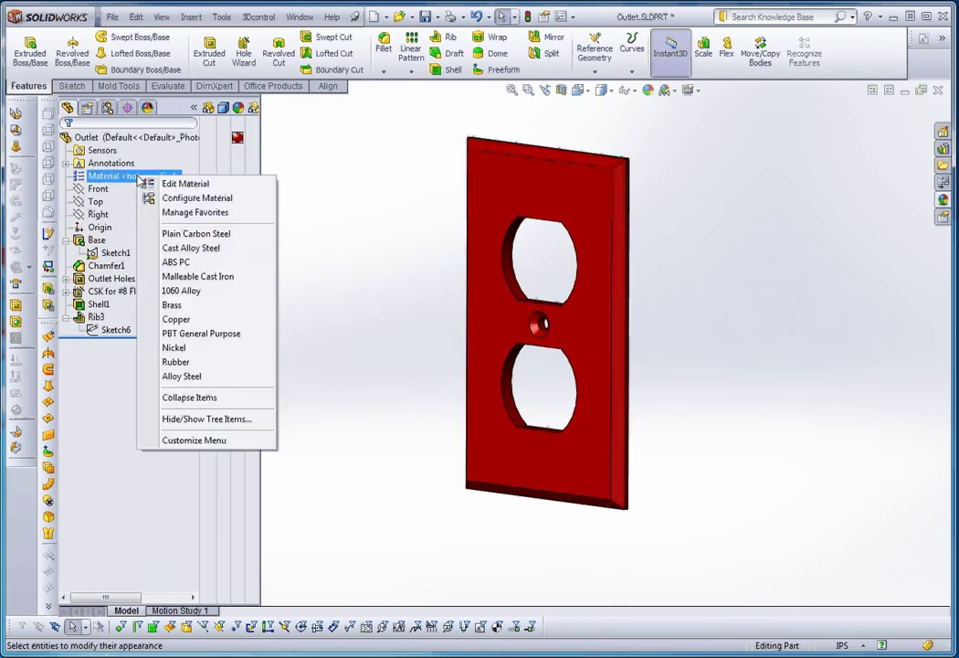
pyautogui.click(170, 184)
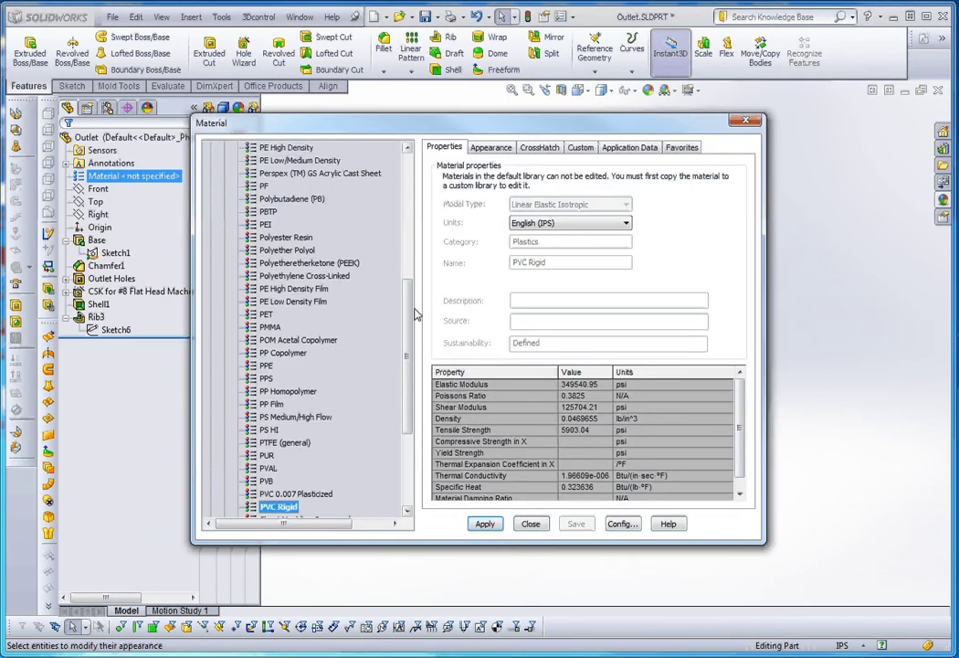
pyautogui.scroll(8, 415, 314)
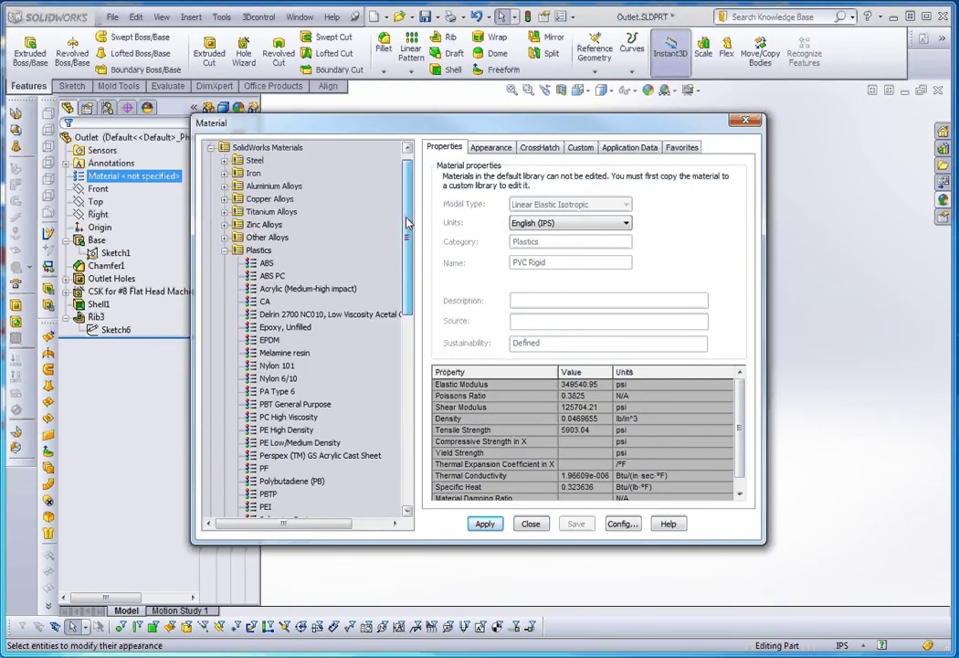
pyautogui.scroll(-8, 388, 370)
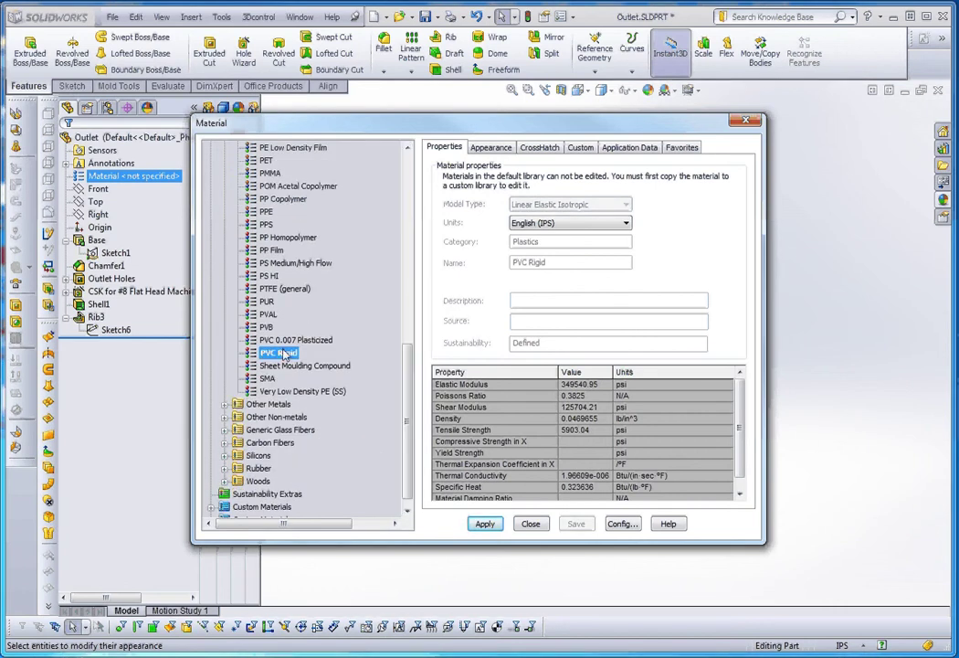
pyautogui.click(485, 524)
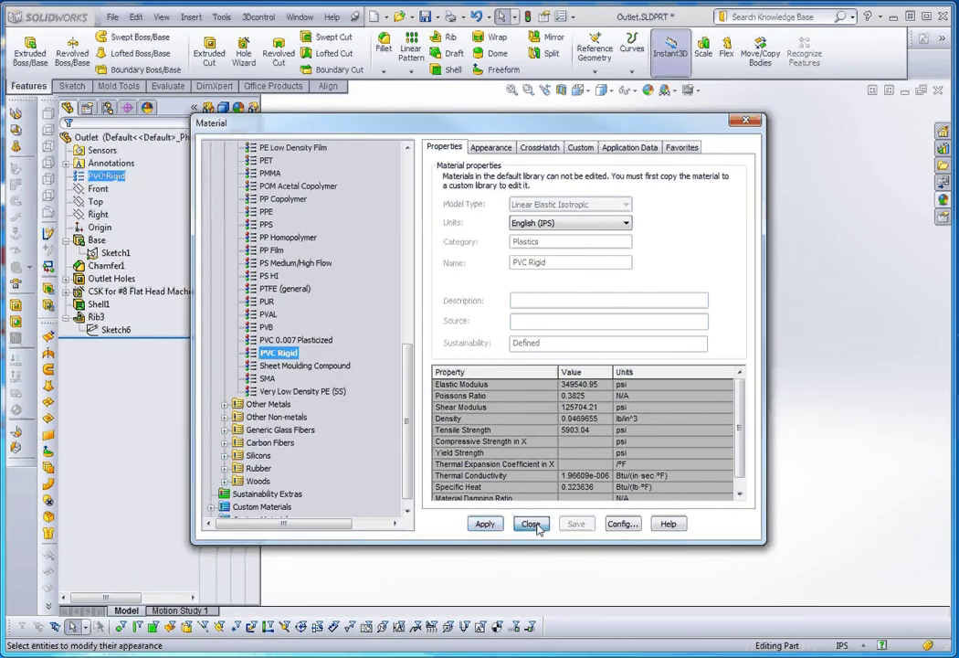
pyautogui.click(532, 524)
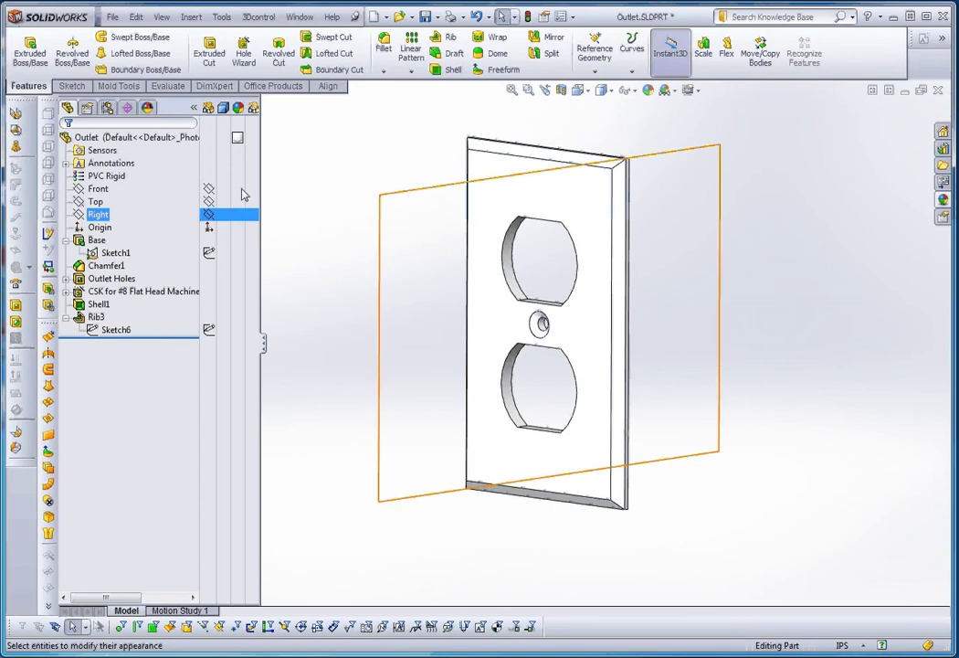
# Give the whole PVC plate a green palette appearance, then bring up the appearances library.
pyautogui.moveTo(239, 141)
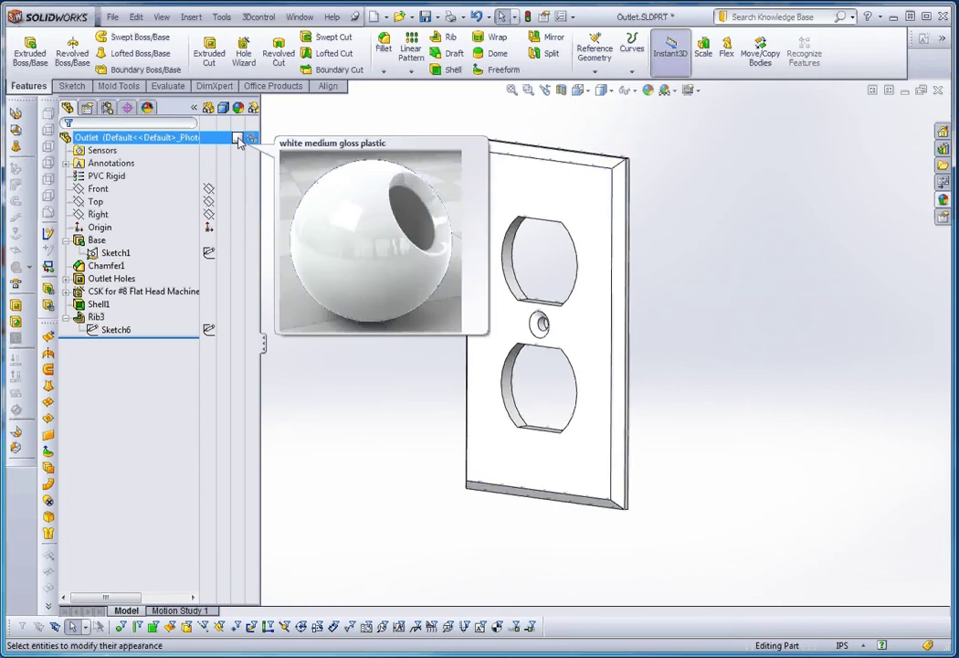
pyautogui.click(238, 142)
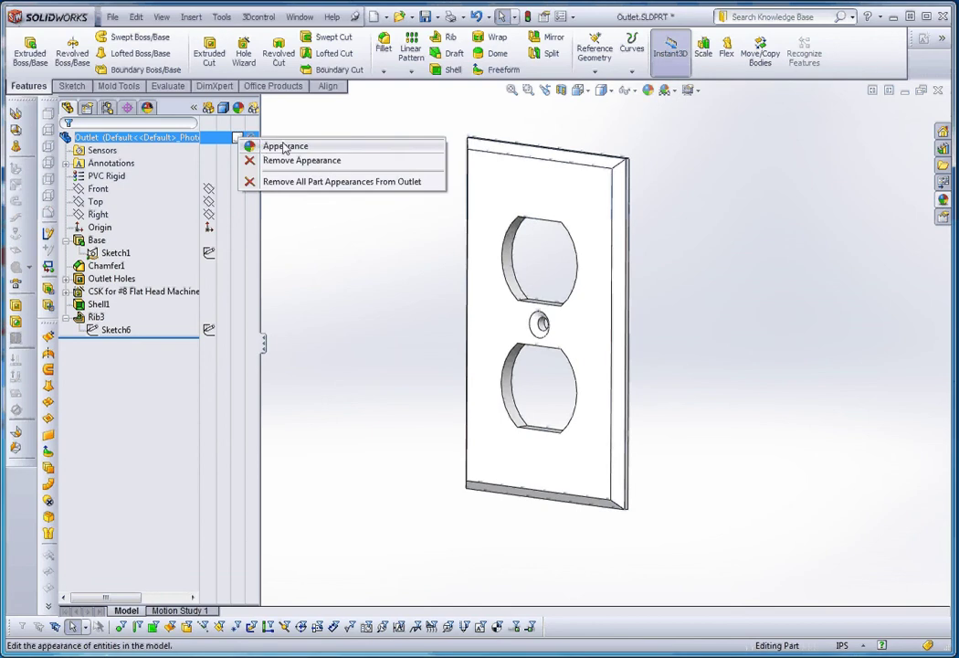
pyautogui.click(285, 147)
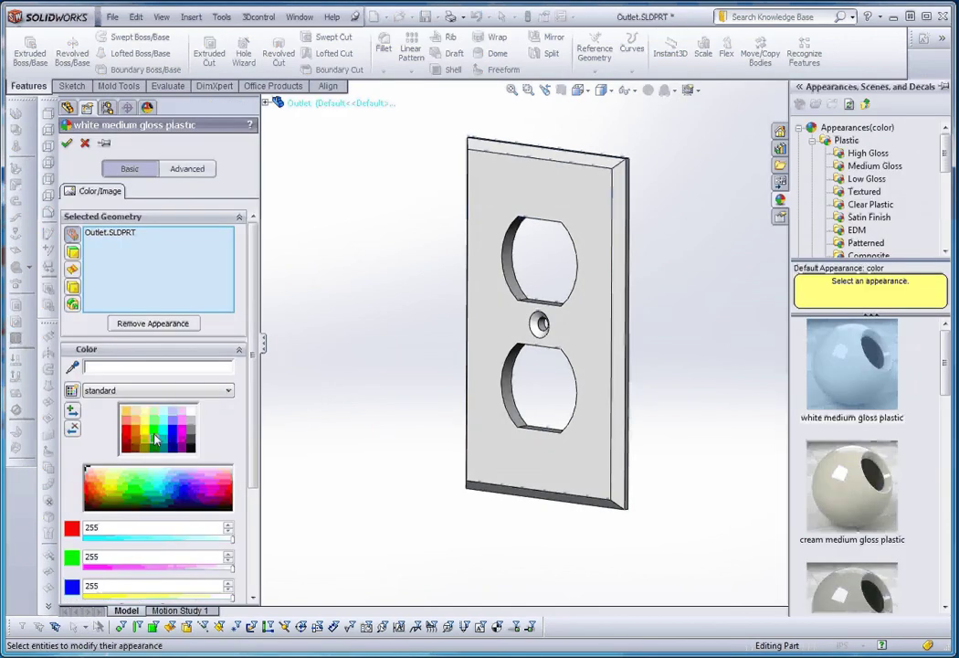
pyautogui.click(155, 438)
pyautogui.click(67, 142)
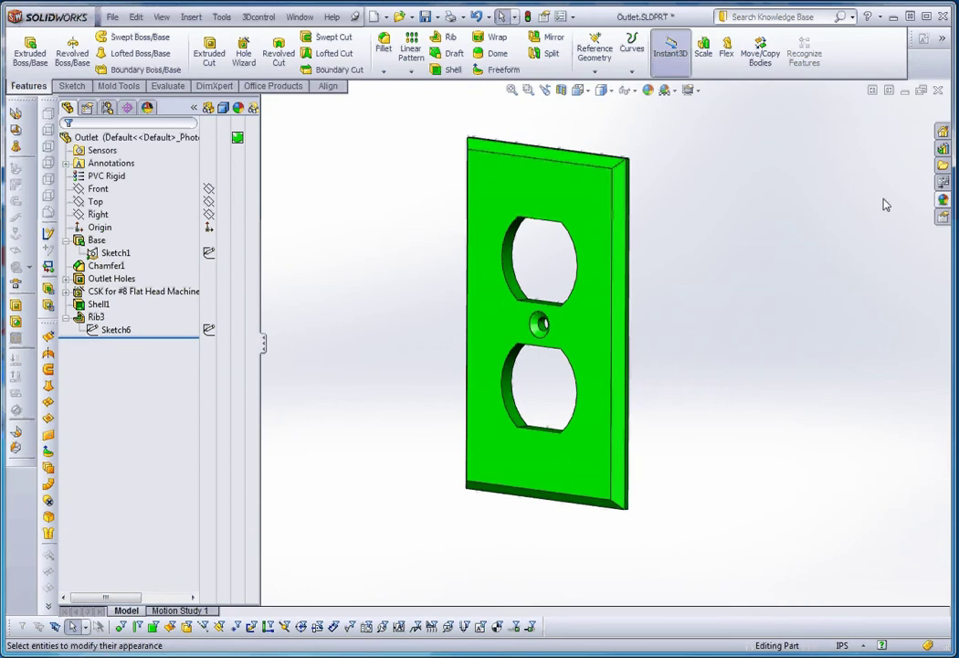
pyautogui.click(943, 199)
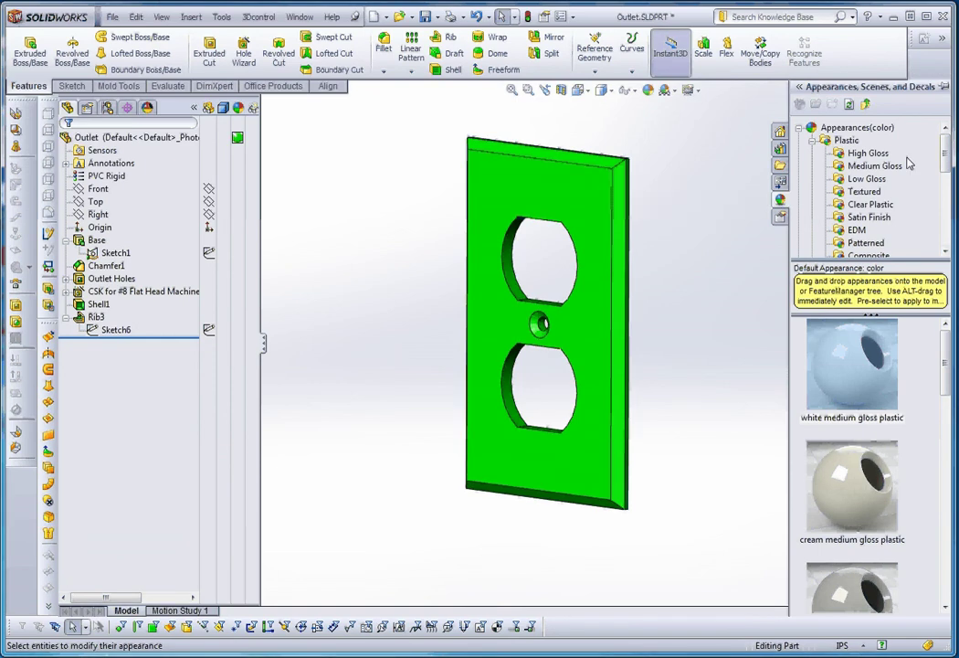
# Apply the Traffic Lights studio scene to the green outlet plate.
pyautogui.doubleClick(845, 140)
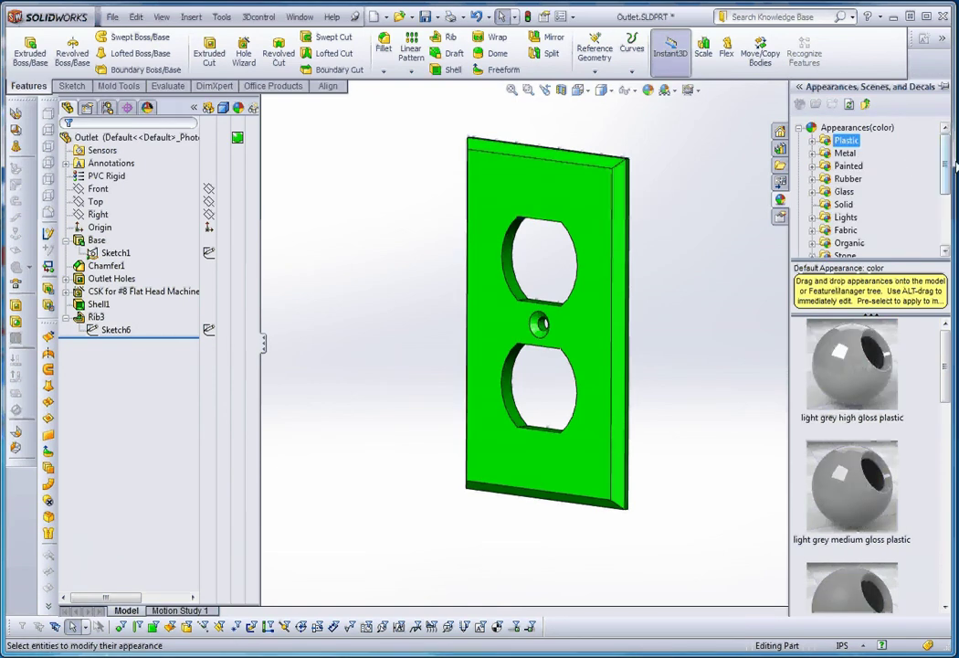
pyautogui.scroll(-3, 840, 201)
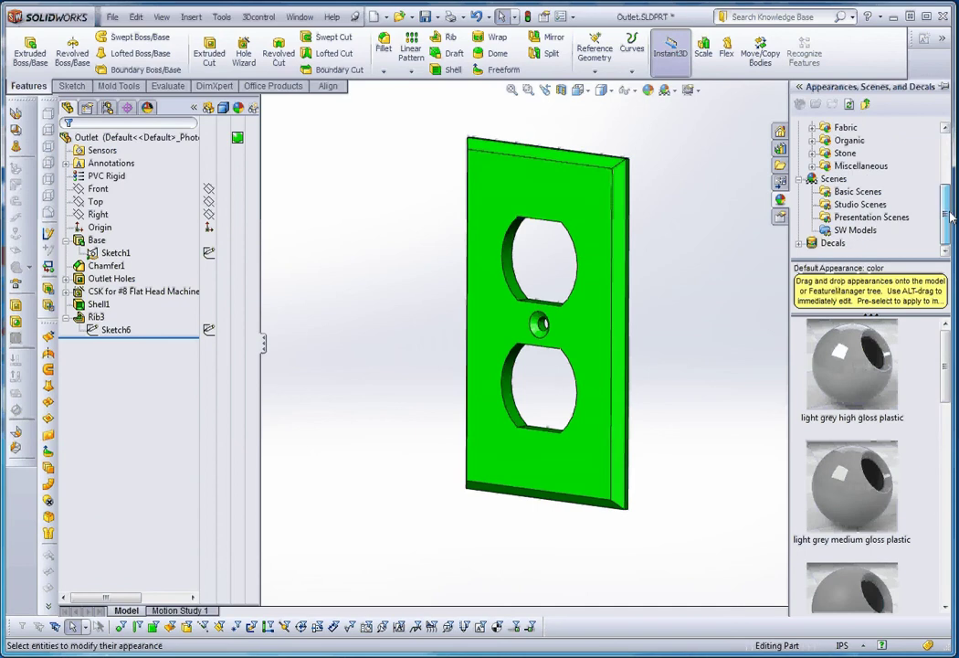
pyautogui.click(834, 207)
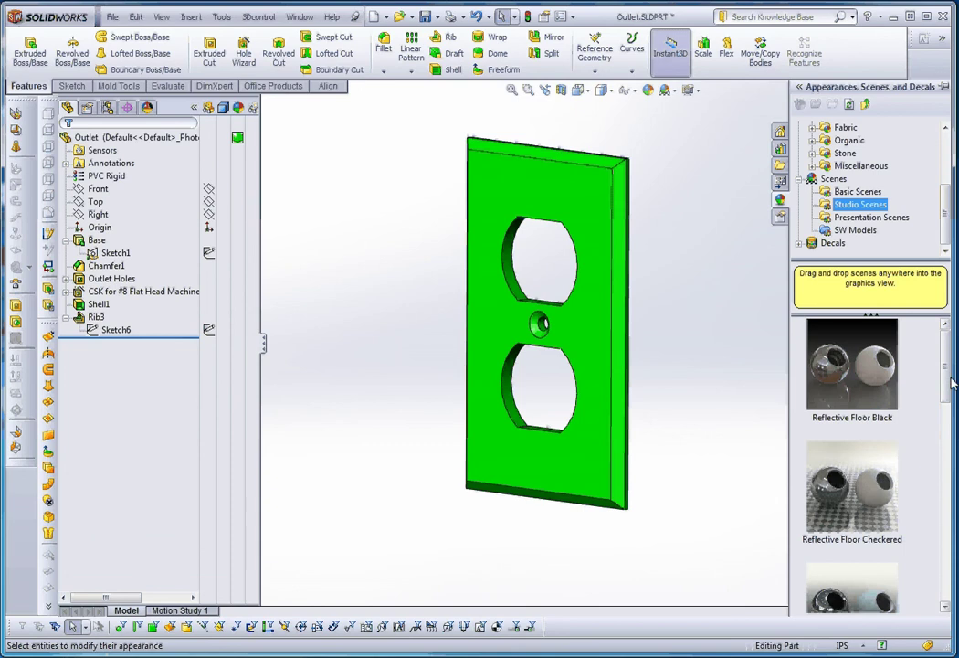
pyautogui.moveTo(947, 378); pyautogui.dragTo(946, 586)
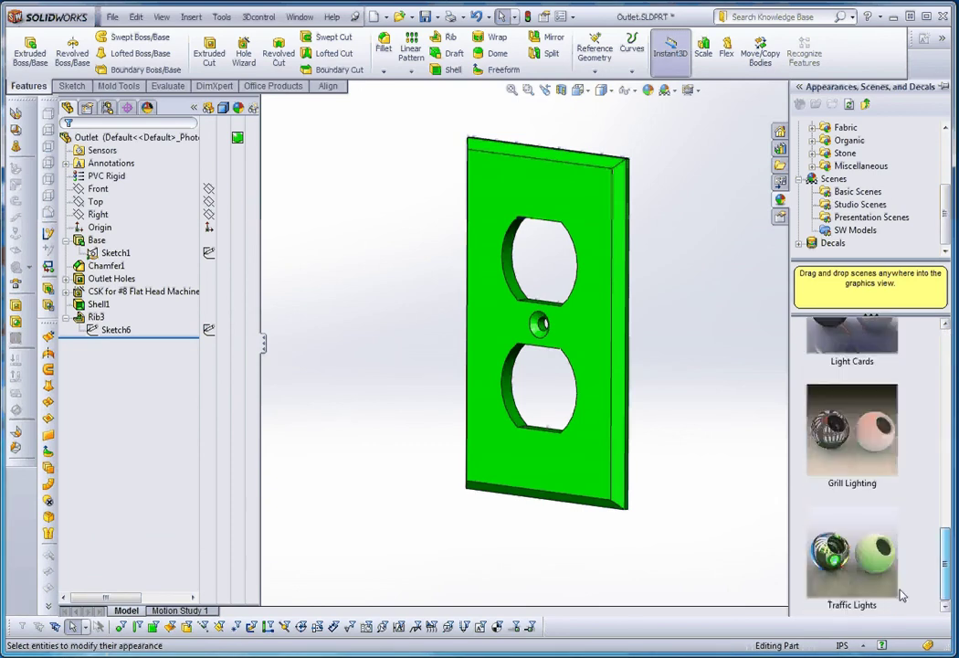
pyautogui.click(848, 587)
pyautogui.moveTo(847, 586)
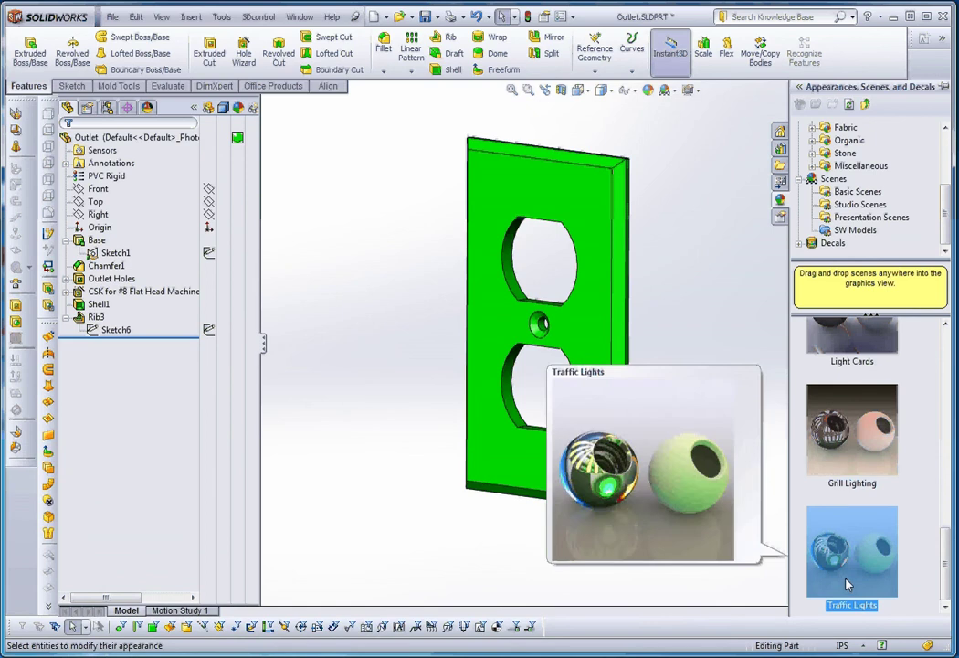
pyautogui.doubleClick(858, 545)
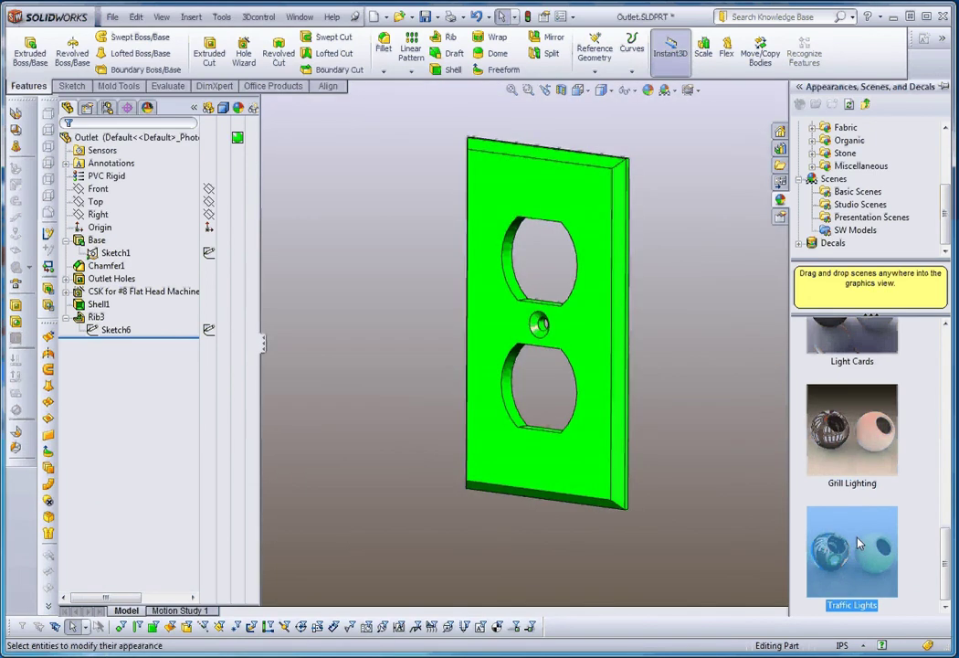
pyautogui.moveTo(859, 546); pyautogui.dragTo(728, 498)
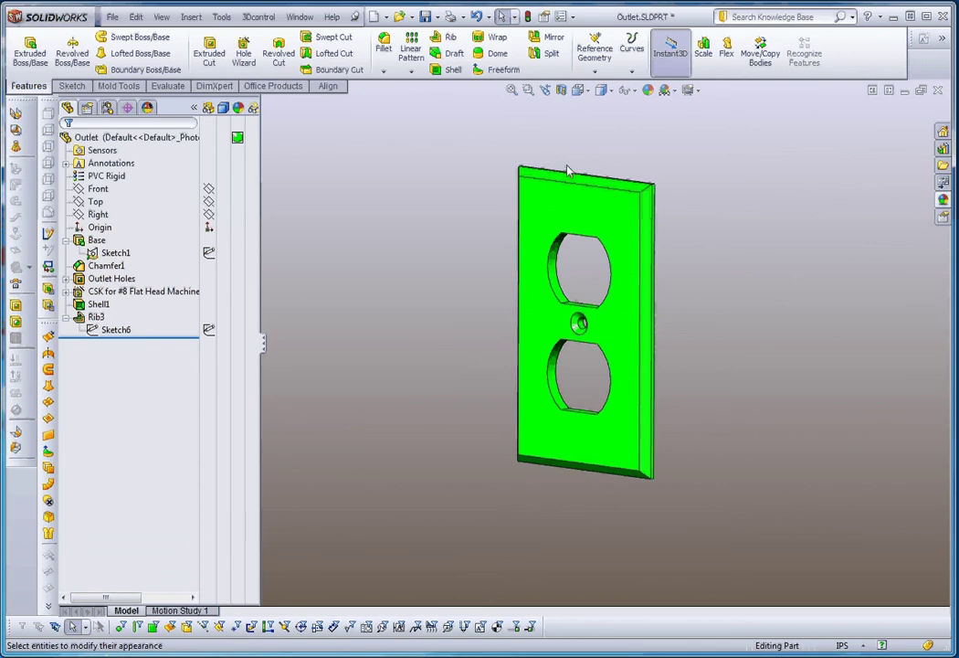
# Turn on RealView Graphics and switch the view to Perspective.
pyautogui.click(693, 94)
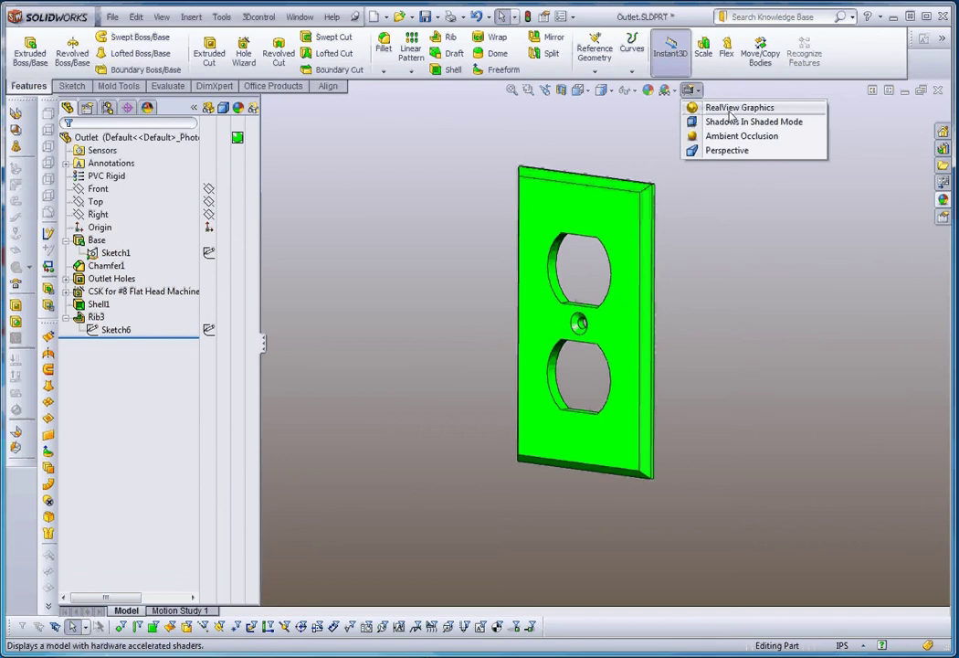
pyautogui.click(736, 109)
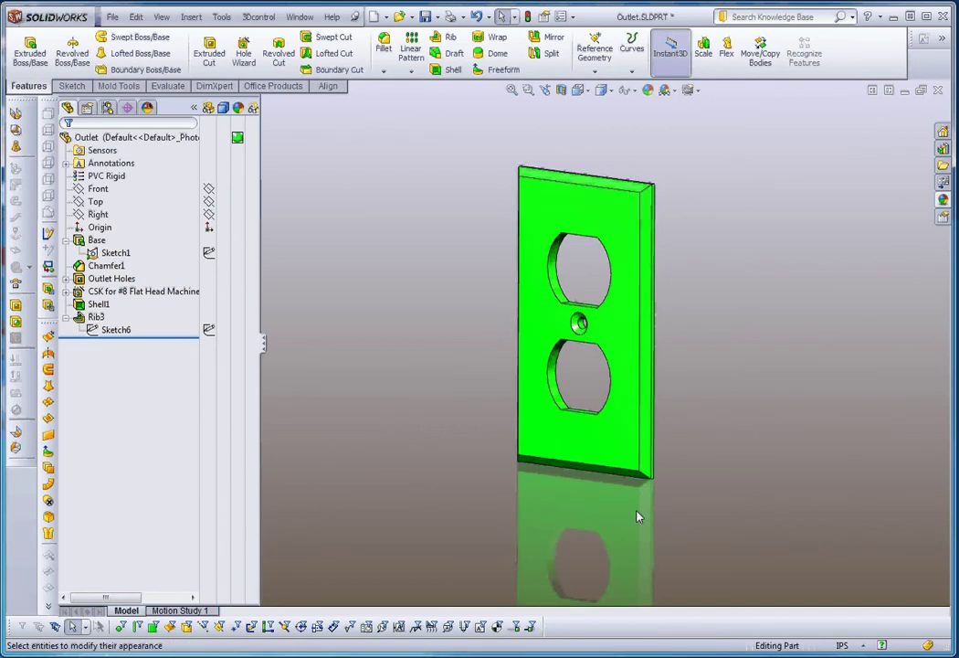
pyautogui.moveTo(634, 510); pyautogui.dragTo(671, 481, button='middle')
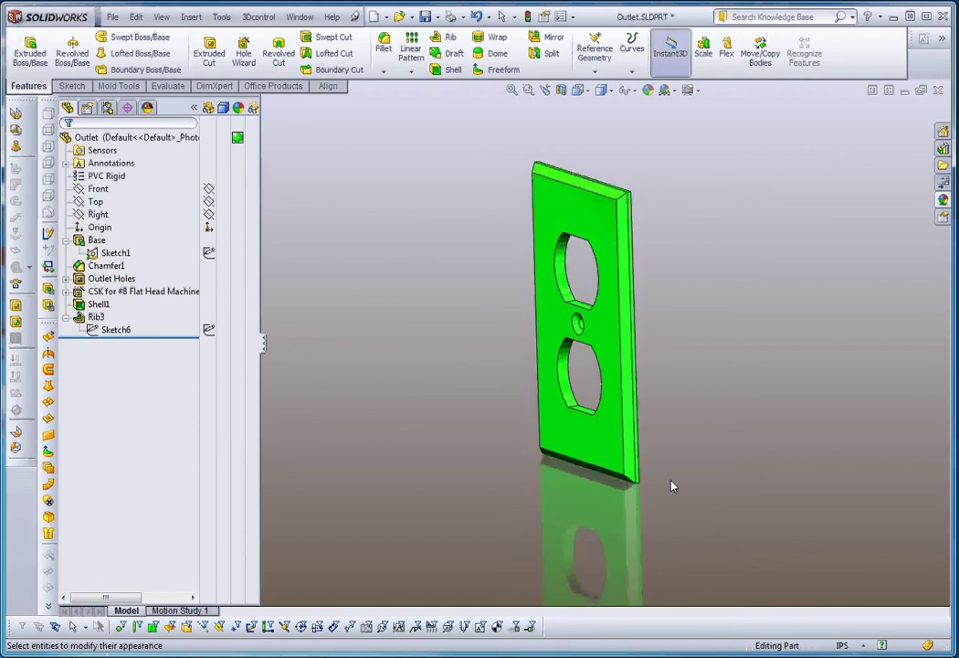
pyautogui.click(691, 90)
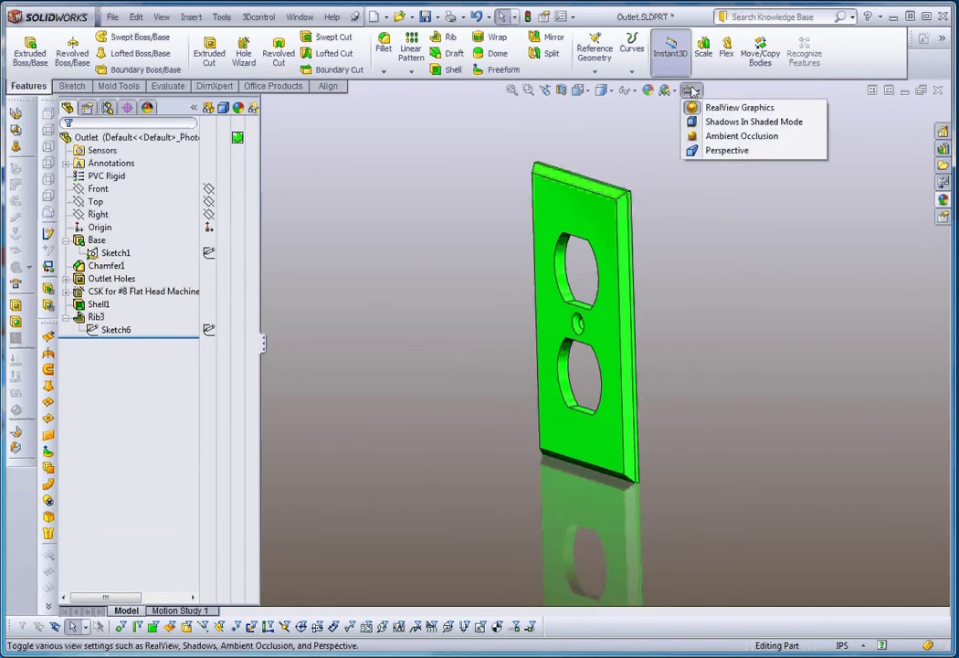
pyautogui.click(729, 152)
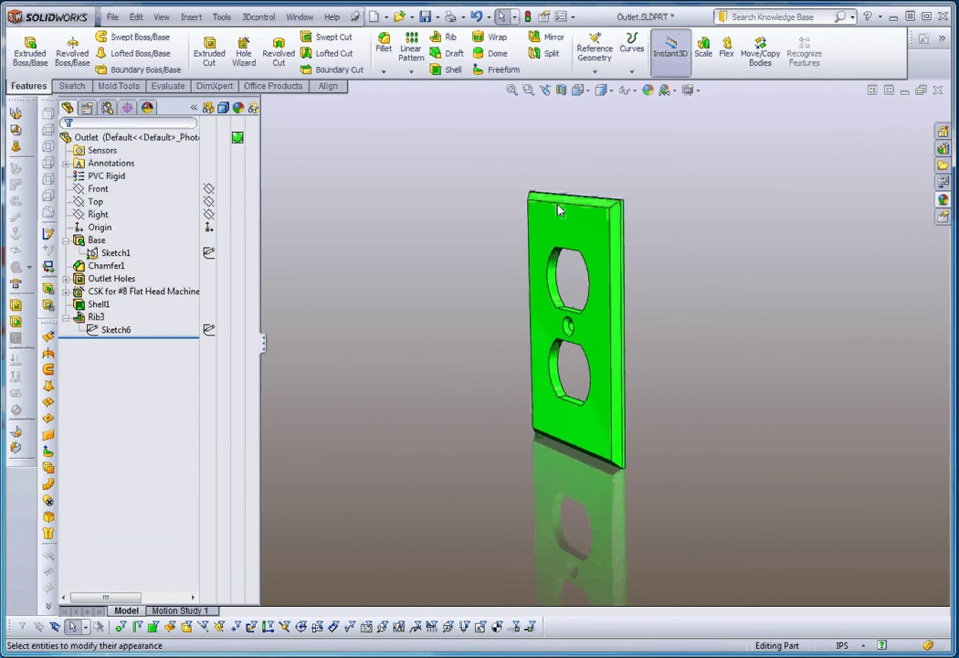
pyautogui.scroll(-2, 530, 343)
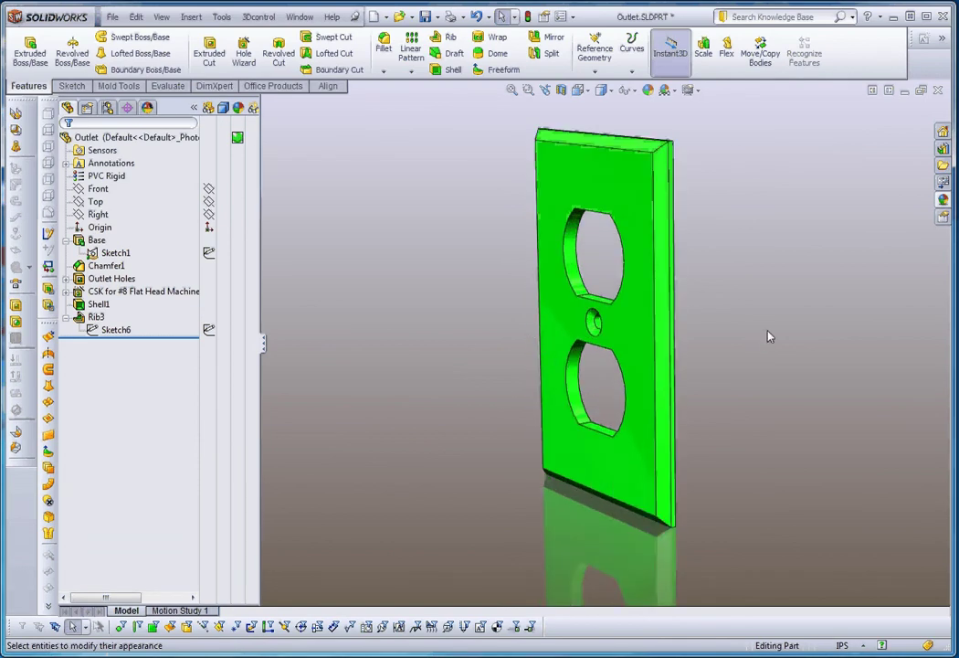
pyautogui.scroll(-1, 767, 335)
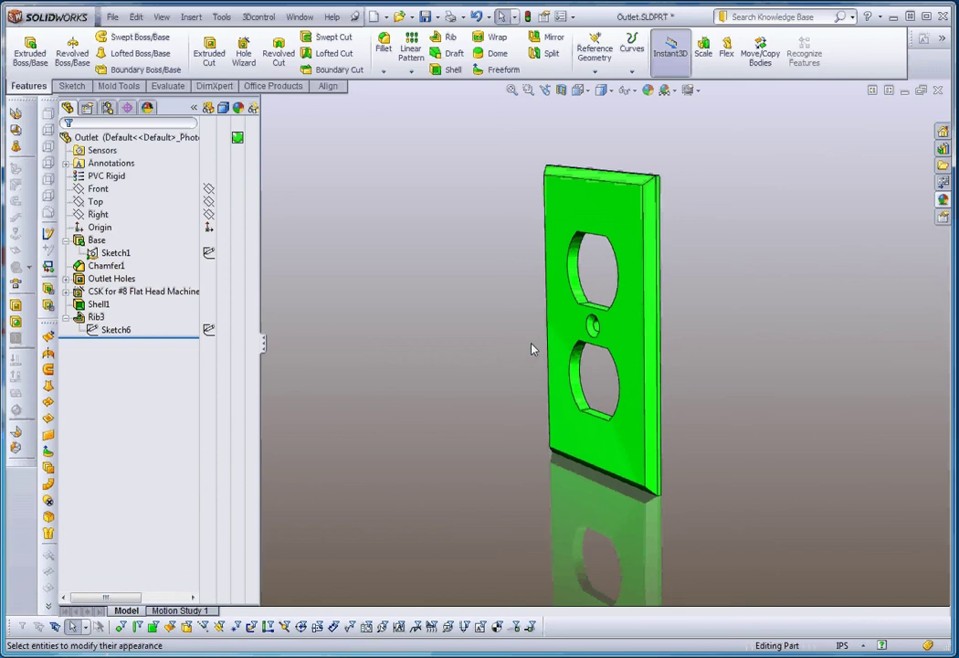
# Enable Ambient Occlusion, reorient the plate, and reopen the scenes library.
pyautogui.click(698, 93)
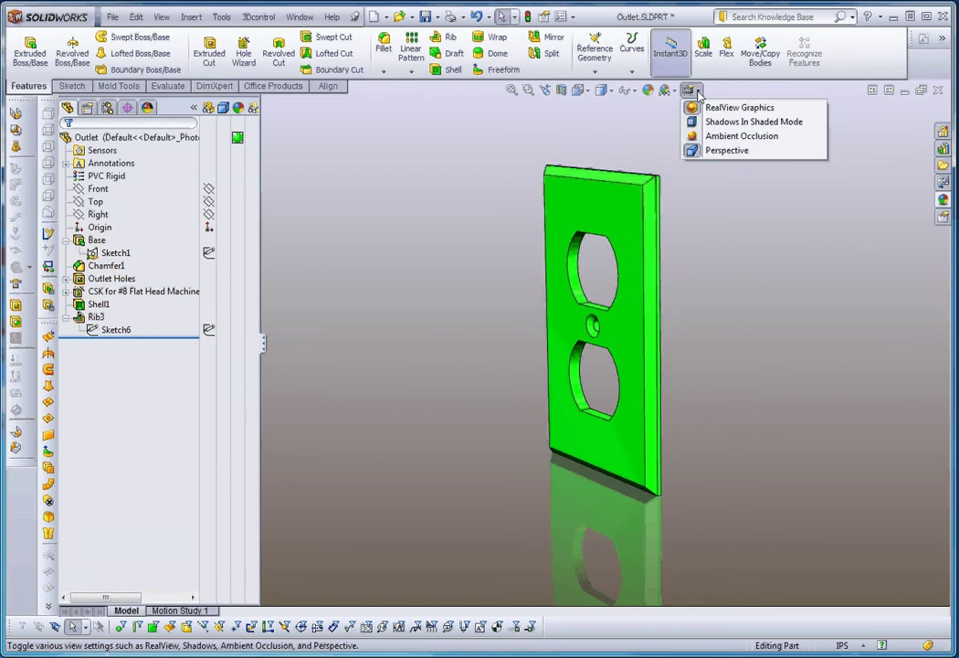
pyautogui.click(725, 138)
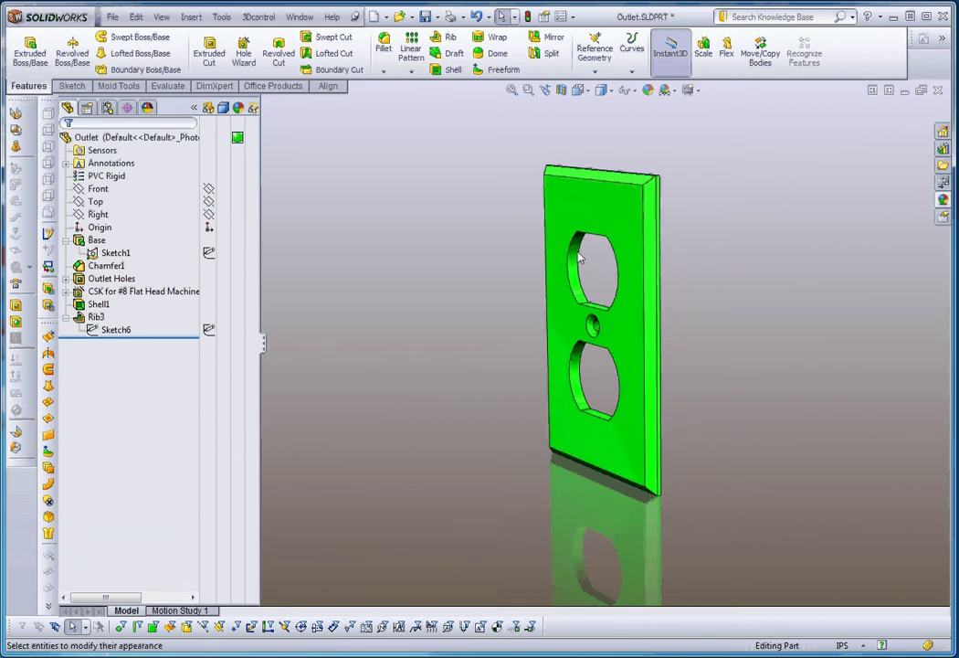
pyautogui.moveTo(718, 357); pyautogui.dragTo(740, 368, button='middle')
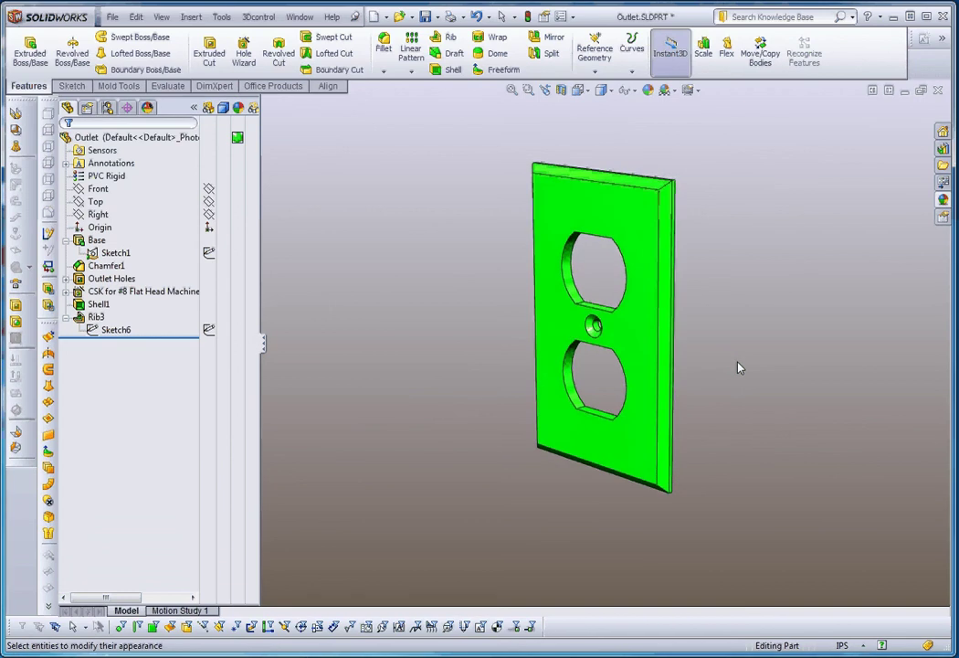
pyautogui.click(943, 199)
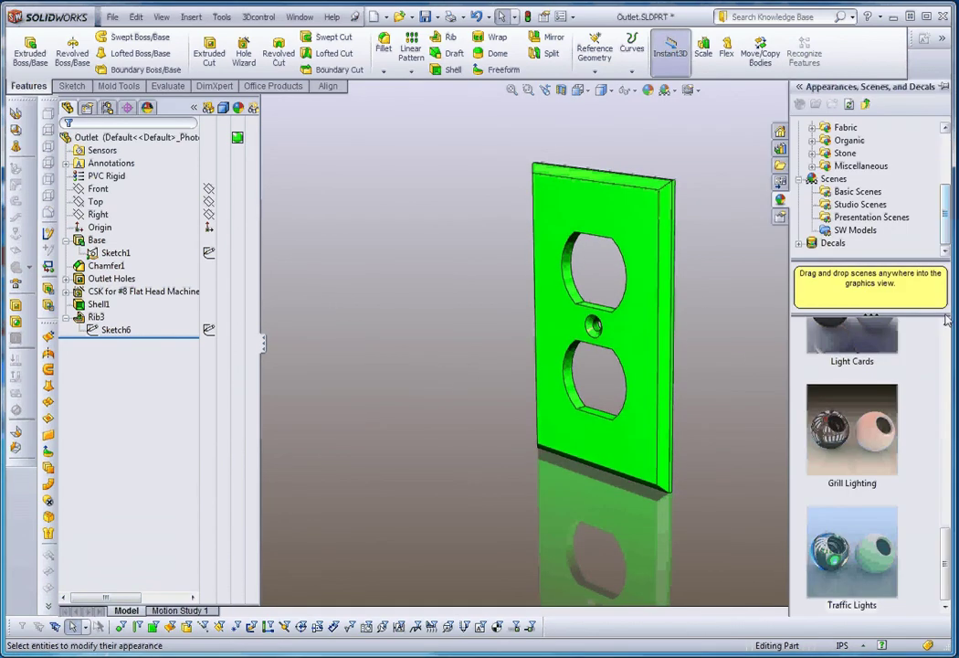
# Try the Kitchen and Courtyard backdrops, then use Factory Background with the plate facing forward.
pyautogui.click(872, 217)
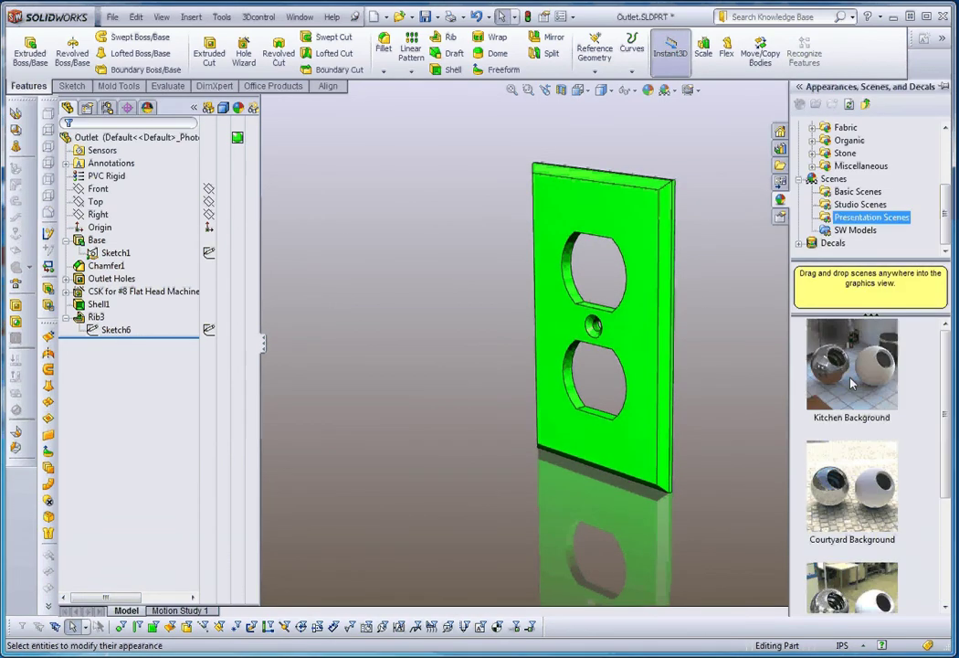
pyautogui.moveTo(851, 384); pyautogui.dragTo(697, 311)
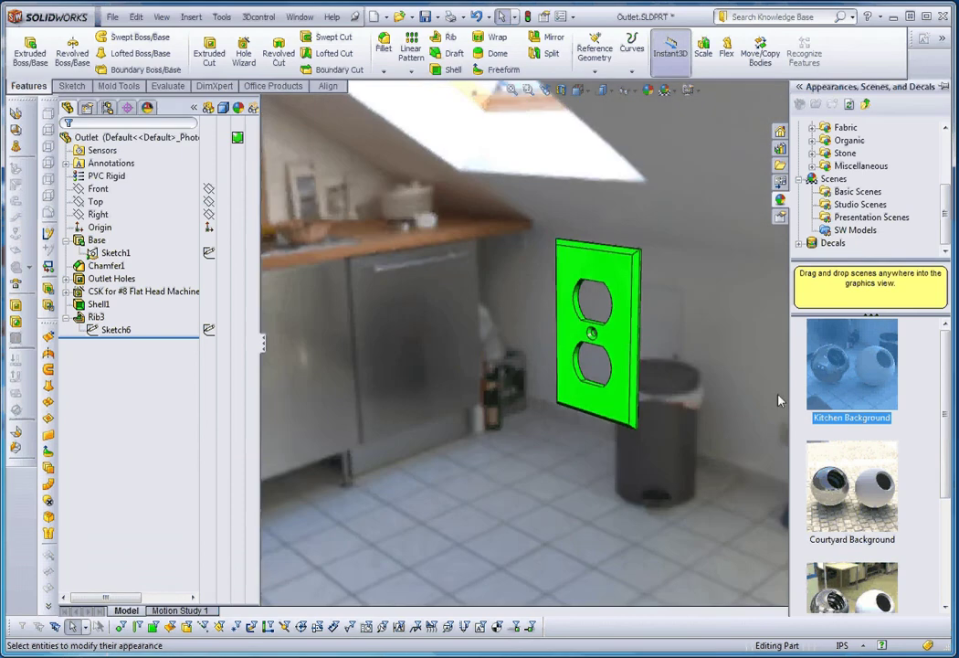
pyautogui.doubleClick(852, 512)
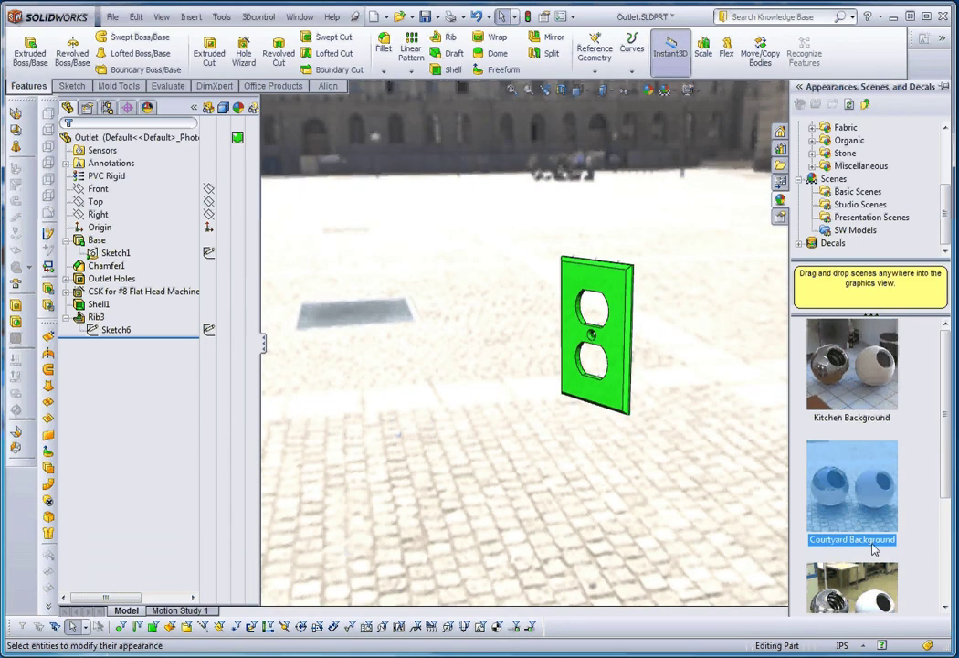
pyautogui.scroll(-1, 874, 549)
pyautogui.doubleClick(852, 557)
pyautogui.moveTo(565, 371); pyautogui.dragTo(642, 395, button='middle')
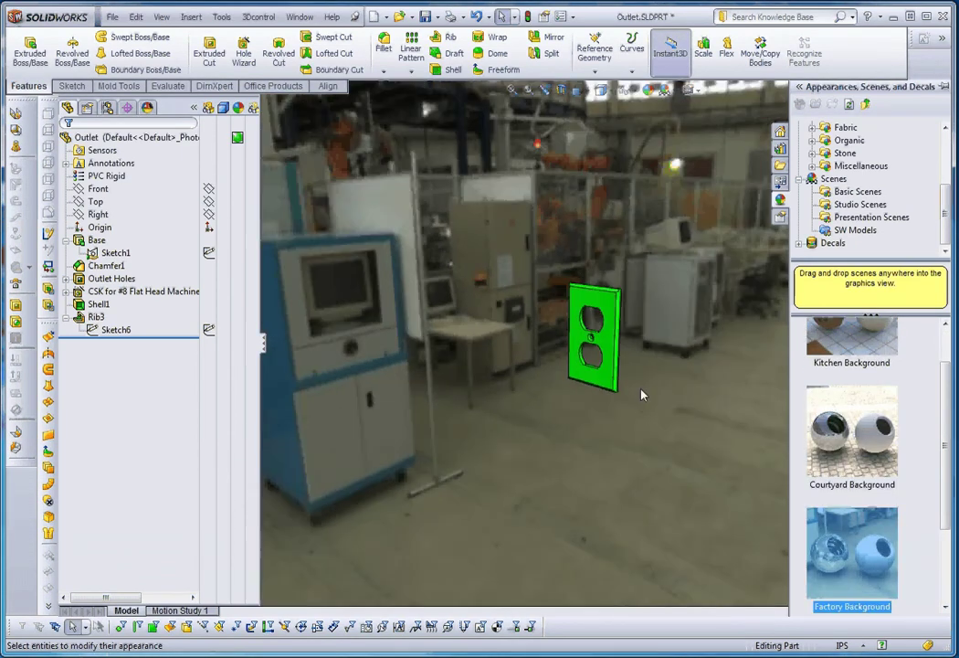
pyautogui.scroll(-6, 631, 393)
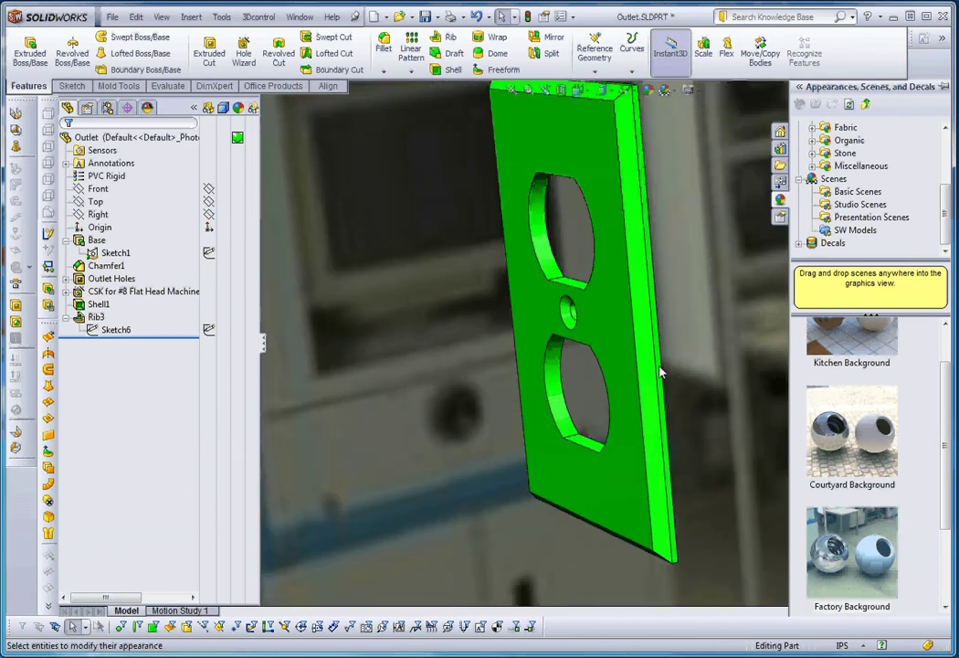
pyautogui.moveTo(661, 372); pyautogui.dragTo(654, 369, button='middle')
pyautogui.scroll(3, 654, 369)
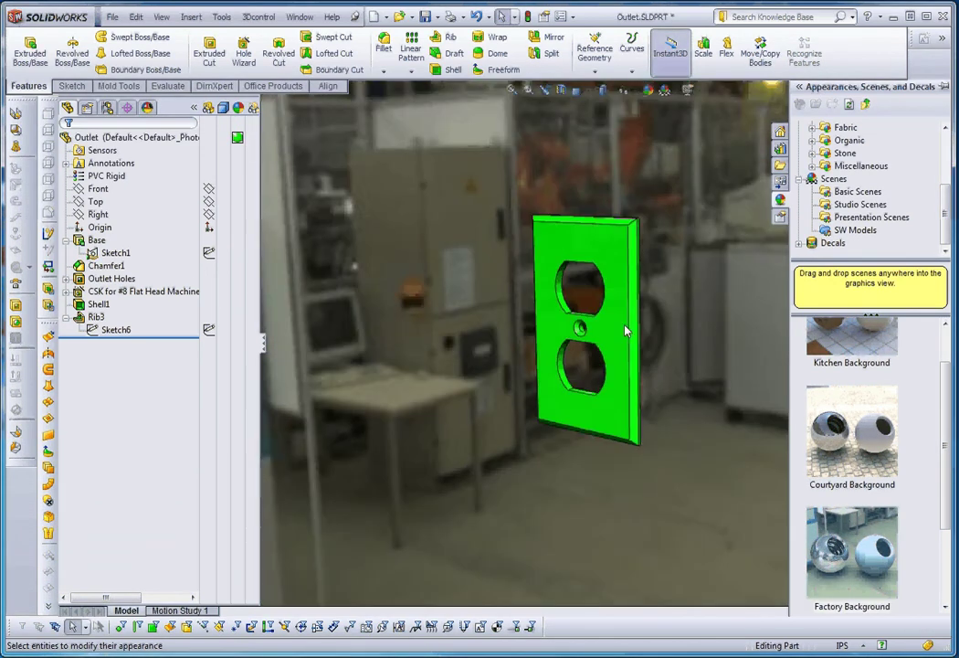
pyautogui.scroll(-1, 655, 369)
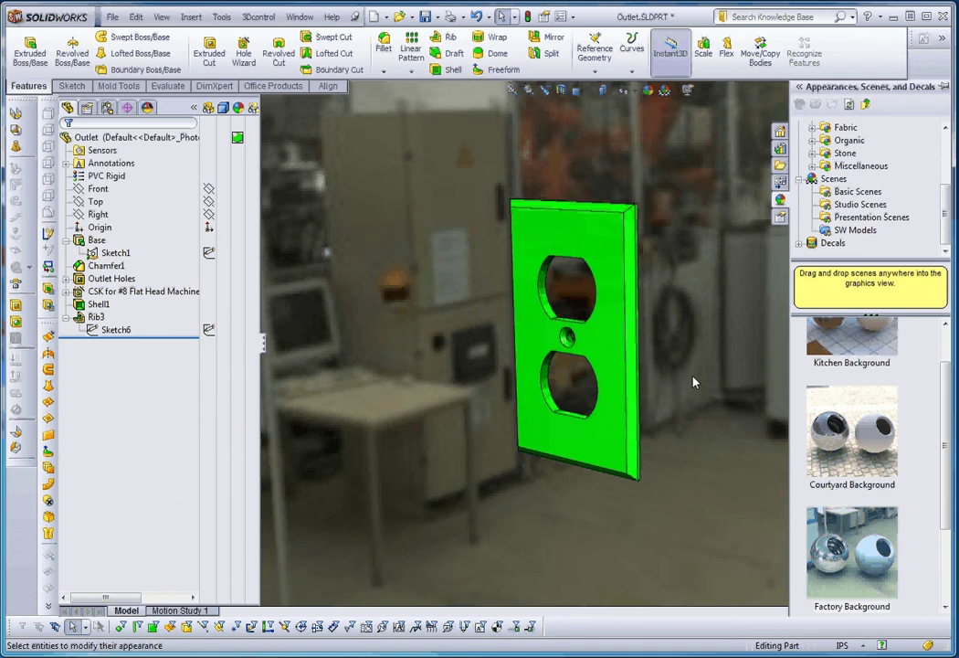